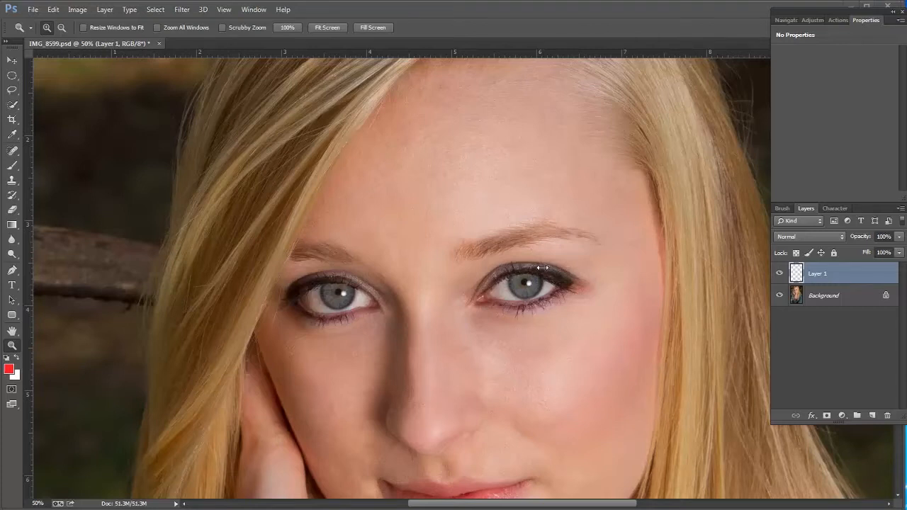
Outline the eye and brow area and the whites of both eyes in red with a 15 px brush.
{"action": "key", "text": "b"}
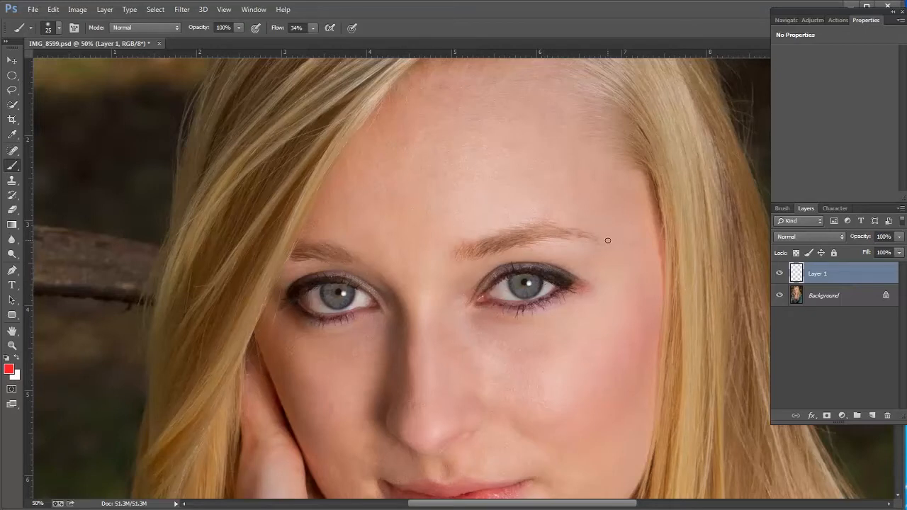
{"action": "key", "text": "bracketleft"}
{"action": "mouse_move", "coordinate": [623, 235]}
{"action": "left_mouse_down"}
{"action": "mouse_move", "coordinate": [574, 196]}
{"action": "mouse_move", "coordinate": [517, 192]}
{"action": "mouse_move", "coordinate": [459, 209]}
{"action": "mouse_move", "coordinate": [286, 219]}
{"action": "mouse_move", "coordinate": [246, 271]}
{"action": "mouse_move", "coordinate": [252, 332]}
{"action": "mouse_move", "coordinate": [291, 364]}
{"action": "mouse_move", "coordinate": [441, 354]}
{"action": "mouse_move", "coordinate": [510, 361]}
{"action": "mouse_move", "coordinate": [580, 348]}
{"action": "mouse_move", "coordinate": [636, 287]}
{"action": "mouse_move", "coordinate": [621, 232]}
{"action": "left_mouse_up"}
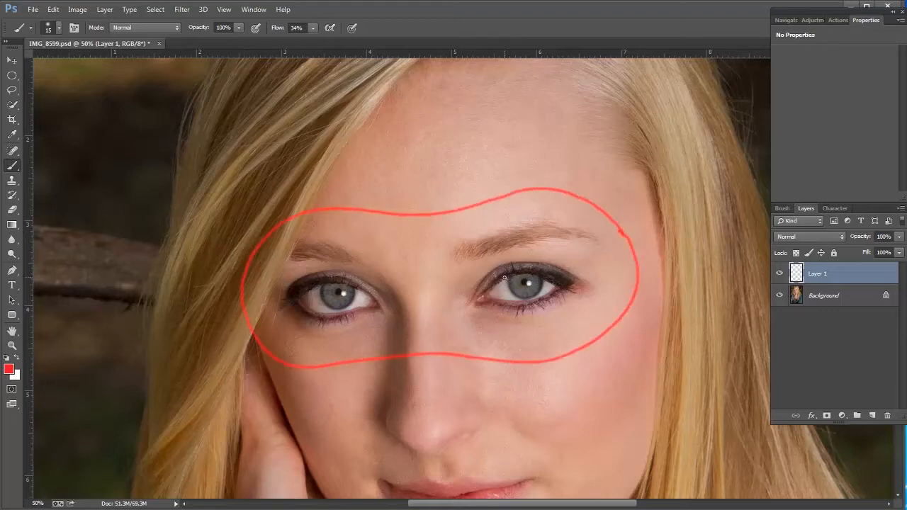
{"action": "mouse_move", "coordinate": [508, 275]}
{"action": "left_mouse_down"}
{"action": "mouse_move", "coordinate": [487, 296]}
{"action": "mouse_move", "coordinate": [501, 299]}
{"action": "mouse_move", "coordinate": [559, 286]}
{"action": "mouse_move", "coordinate": [506, 275]}
{"action": "left_mouse_up"}
{"action": "mouse_move", "coordinate": [379, 306]}
{"action": "left_mouse_down"}
{"action": "mouse_move", "coordinate": [344, 280]}
{"action": "mouse_move", "coordinate": [320, 280]}
{"action": "mouse_move", "coordinate": [296, 296]}
{"action": "mouse_move", "coordinate": [316, 310]}
{"action": "mouse_move", "coordinate": [375, 303]}
{"action": "left_mouse_up"}
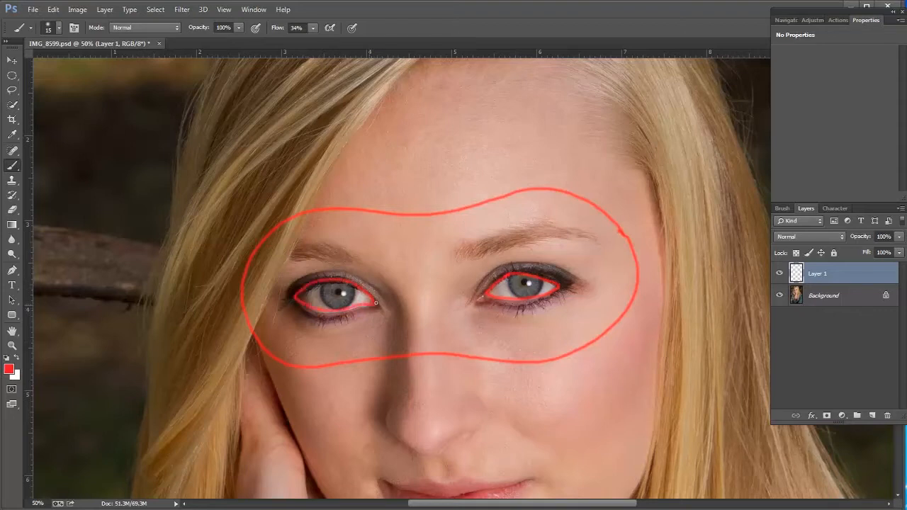
Undo the red outlines around both eyes and the surrounding eye area.
{"action": "key", "text": "ctrl+alt+z"}
{"action": "key", "text": "ctrl+alt+z"}
{"action": "key", "text": "ctrl+alt+z"}
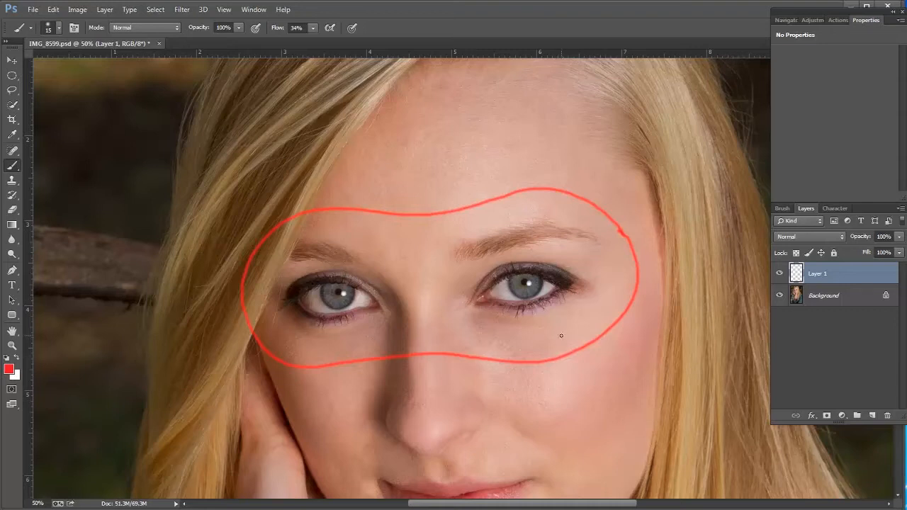
{"action": "key", "text": "ctrl+z"}
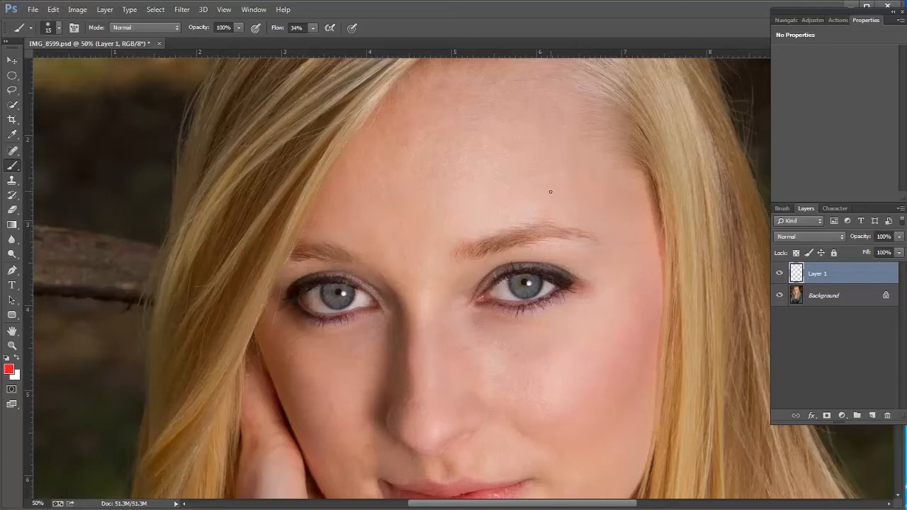
Draw red arrows pointing at the brow, the upper lid and the corners of the subject's left eye.
{"action": "mouse_move", "coordinate": [573, 183]}
{"action": "left_mouse_down"}
{"action": "mouse_move", "coordinate": [505, 219]}
{"action": "mouse_move", "coordinate": [529, 216]}
{"action": "left_mouse_up"}
{"action": "mouse_move", "coordinate": [629, 224]}
{"action": "left_mouse_down"}
{"action": "mouse_move", "coordinate": [559, 254]}
{"action": "mouse_move", "coordinate": [591, 253]}
{"action": "left_mouse_up"}
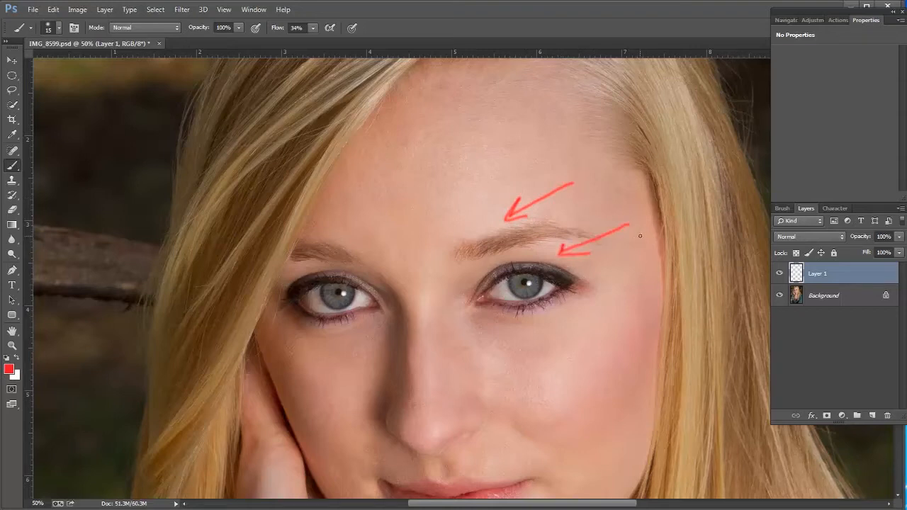
{"action": "mouse_move", "coordinate": [599, 300]}
{"action": "left_mouse_down"}
{"action": "mouse_move", "coordinate": [576, 290]}
{"action": "mouse_move", "coordinate": [600, 283]}
{"action": "left_mouse_up"}
{"action": "left_click_drag", "start_coordinate": [443, 274], "coordinate": [480, 269]}
{"action": "mouse_move", "coordinate": [472, 263]}
{"action": "left_mouse_down"}
{"action": "mouse_move", "coordinate": [481, 268]}
{"action": "mouse_move", "coordinate": [473, 274]}
{"action": "left_mouse_up"}
{"action": "left_click_drag", "start_coordinate": [527, 248], "coordinate": [535, 271]}
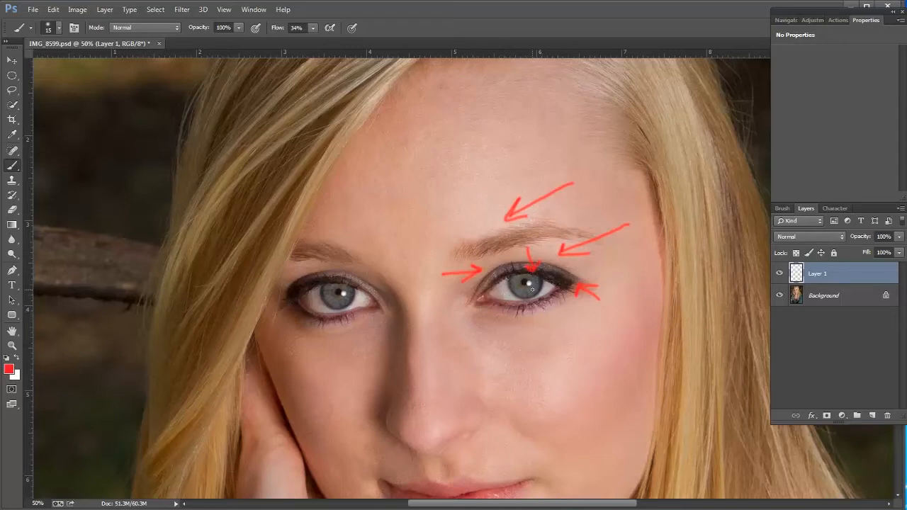
Undo all the red arrows around the subject's left eye.
{"action": "key", "text": "ctrl+alt+z"}
{"action": "key", "text": "ctrl+alt+z"}
{"action": "key", "text": "ctrl+alt+z"}
{"action": "key", "text": "ctrl+alt+z"}
{"action": "key", "text": "ctrl+alt+z"}
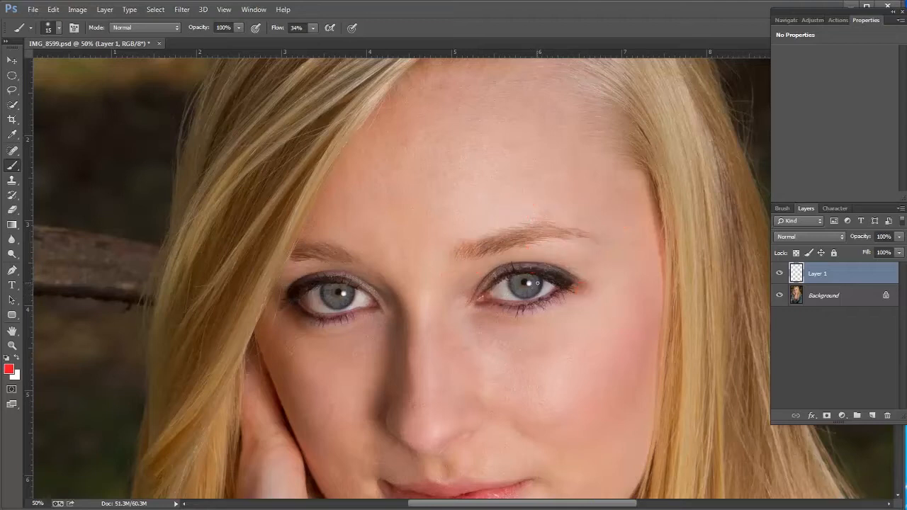
Circle the subject's left eye in red and add an arrow pointing at the outer end of its brow.
{"action": "mouse_move", "coordinate": [548, 275]}
{"action": "left_mouse_down"}
{"action": "mouse_move", "coordinate": [522, 270]}
{"action": "mouse_move", "coordinate": [491, 292]}
{"action": "left_mouse_up"}
{"action": "key", "text": "ctrl+alt+z"}
{"action": "mouse_move", "coordinate": [549, 254]}
{"action": "left_mouse_down"}
{"action": "mouse_move", "coordinate": [494, 253]}
{"action": "mouse_move", "coordinate": [482, 272]}
{"action": "left_mouse_up"}
{"action": "mouse_move", "coordinate": [489, 304]}
{"action": "left_mouse_down"}
{"action": "mouse_move", "coordinate": [517, 321]}
{"action": "mouse_move", "coordinate": [536, 317]}
{"action": "mouse_move", "coordinate": [558, 288]}
{"action": "mouse_move", "coordinate": [538, 245]}
{"action": "left_mouse_up"}
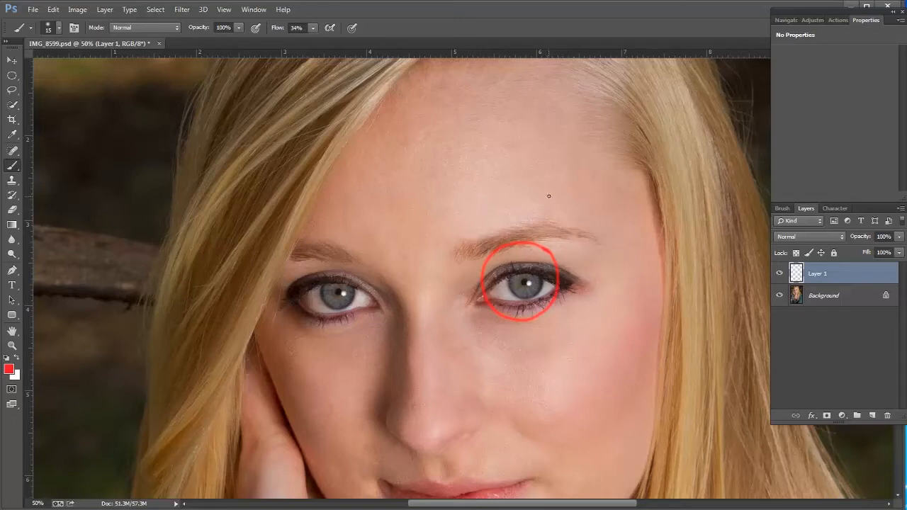
{"action": "left_click_drag", "start_coordinate": [634, 165], "coordinate": [582, 221]}
{"action": "mouse_move", "coordinate": [598, 185]}
{"action": "left_mouse_down"}
{"action": "mouse_move", "coordinate": [582, 221]}
{"action": "mouse_move", "coordinate": [616, 210]}
{"action": "left_mouse_up"}
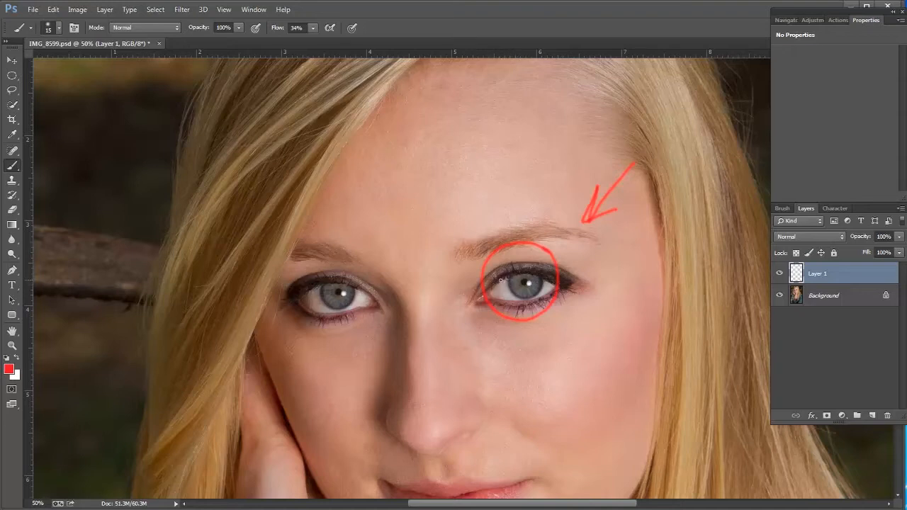
Shade the upper lid inside the circle in red and mark the iris and the lower part of the eye.
{"action": "mouse_move", "coordinate": [551, 270]}
{"action": "left_mouse_down"}
{"action": "mouse_move", "coordinate": [486, 281]}
{"action": "mouse_move", "coordinate": [520, 270]}
{"action": "mouse_move", "coordinate": [554, 279]}
{"action": "mouse_move", "coordinate": [518, 269]}
{"action": "mouse_move", "coordinate": [484, 281]}
{"action": "mouse_move", "coordinate": [553, 274]}
{"action": "left_mouse_up"}
{"action": "mouse_move", "coordinate": [488, 267]}
{"action": "left_mouse_down"}
{"action": "mouse_move", "coordinate": [529, 253]}
{"action": "mouse_move", "coordinate": [559, 267]}
{"action": "left_mouse_up"}
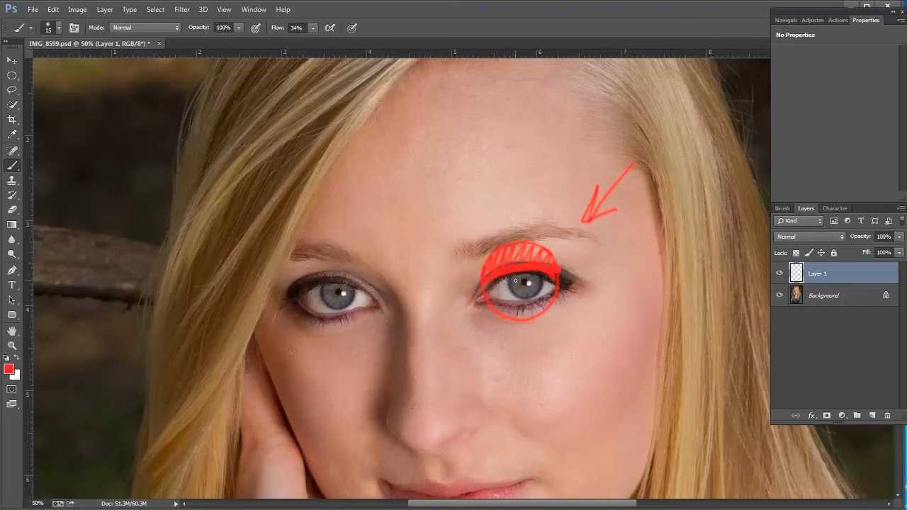
{"action": "left_click_drag", "start_coordinate": [517, 281], "coordinate": [535, 285]}
{"action": "mouse_move", "coordinate": [491, 309]}
{"action": "left_mouse_down"}
{"action": "mouse_move", "coordinate": [509, 316]}
{"action": "mouse_move", "coordinate": [550, 298]}
{"action": "left_mouse_up"}
Undo the red shading, circle and arrow on the subject's left eye.
{"action": "key", "text": "ctrl+z"}
{"action": "key", "text": "ctrl+alt+z"}
{"action": "key", "text": "ctrl+alt+z"}
{"action": "key", "text": "ctrl+alt+z"}
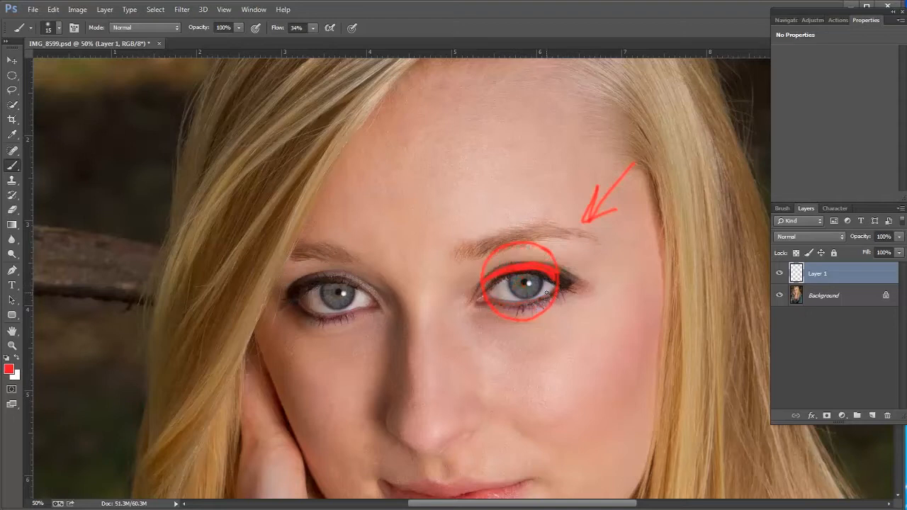
{"action": "key", "text": "ctrl+alt+z"}
{"action": "key", "text": "ctrl+alt+z"}
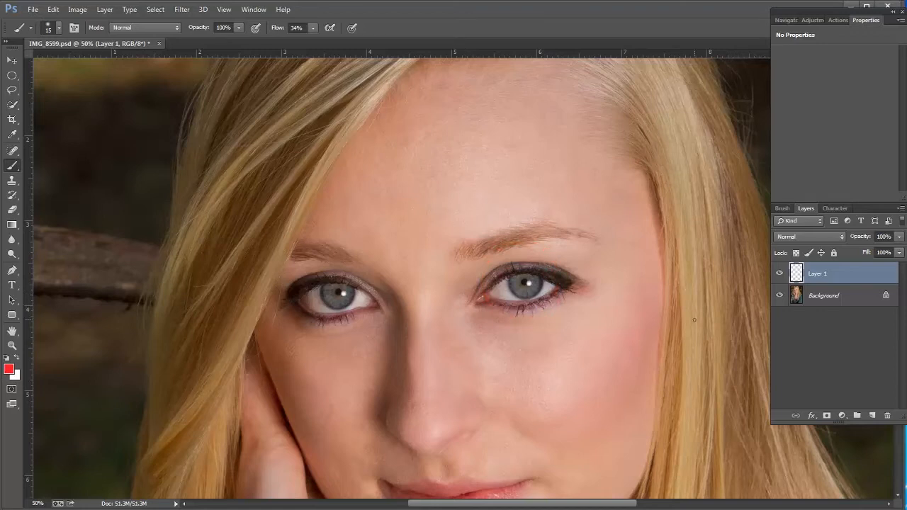
Remove the empty annotation layer and duplicate the Background layer.
{"action": "right_click", "coordinate": [849, 273]}
{"action": "left_click", "coordinate": [729, 238]}
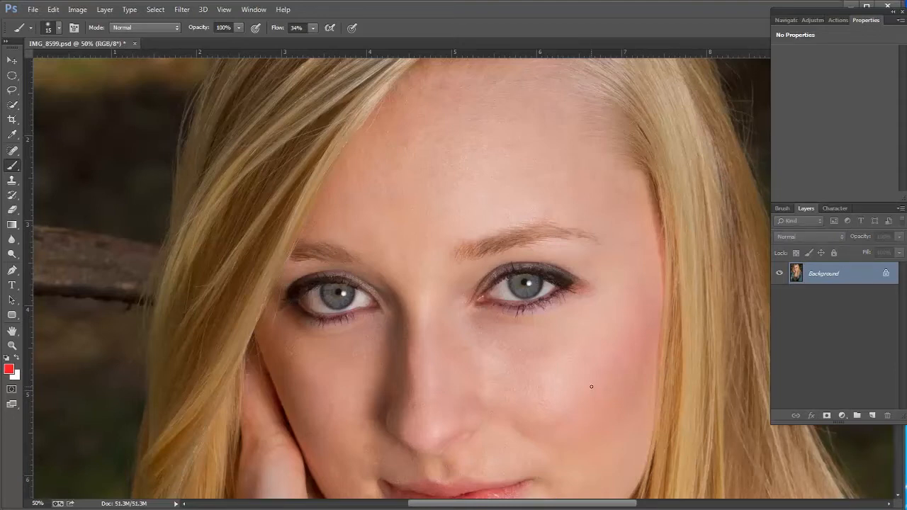
{"action": "key", "text": "z"}
{"action": "left_click", "coordinate": [350, 301]}
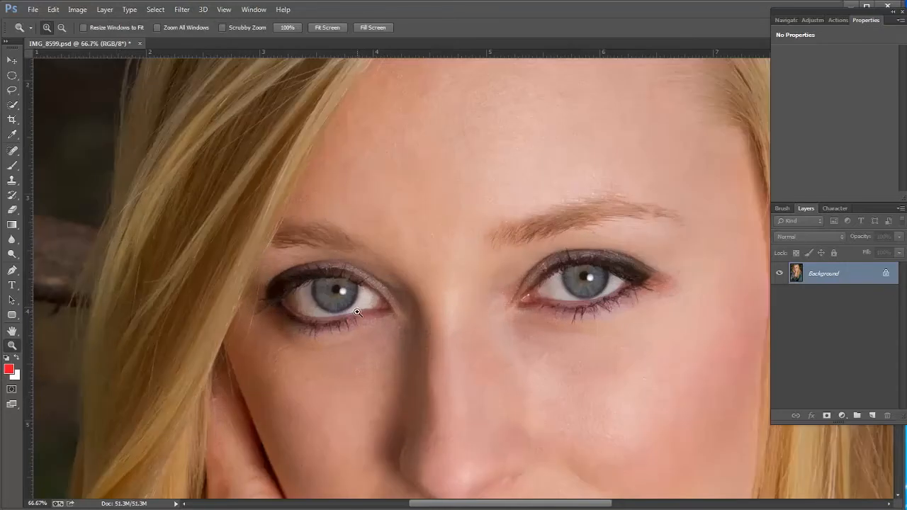
{"action": "left_click", "coordinate": [350, 301]}
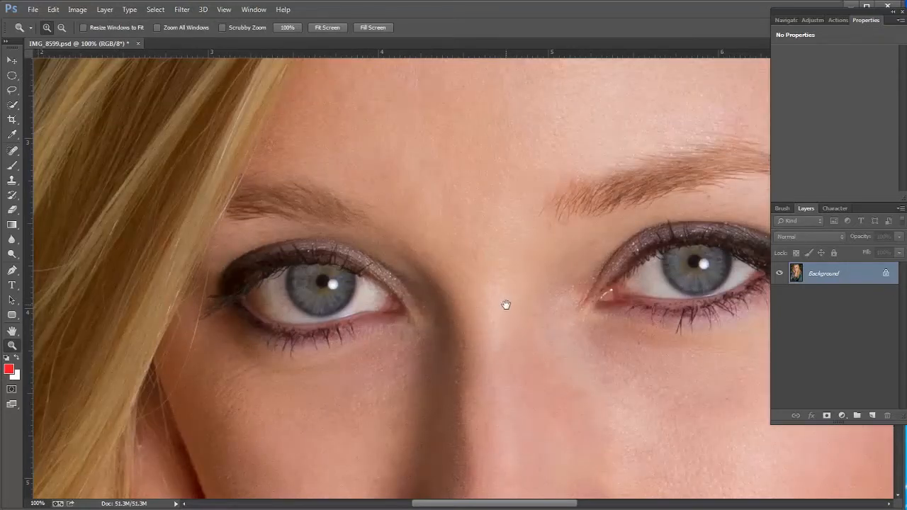
{"action": "left_click_drag", "start_coordinate": [503, 305], "coordinate": [502, 249]}
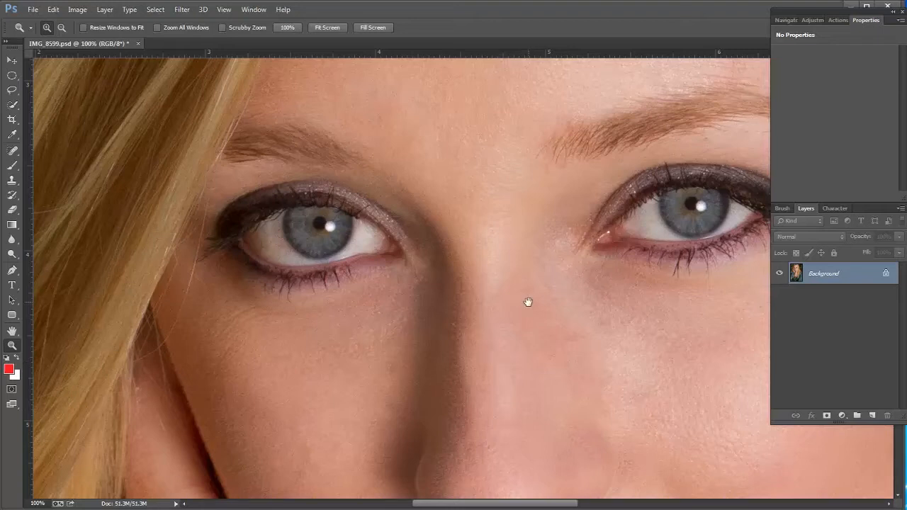
{"action": "left_click_drag", "start_coordinate": [532, 298], "coordinate": [483, 305]}
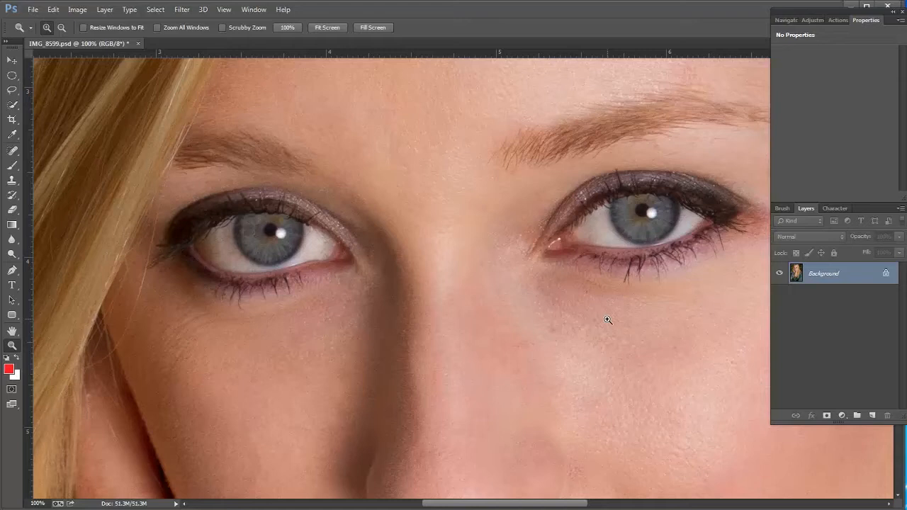
{"action": "key", "text": "ctrl+j"}
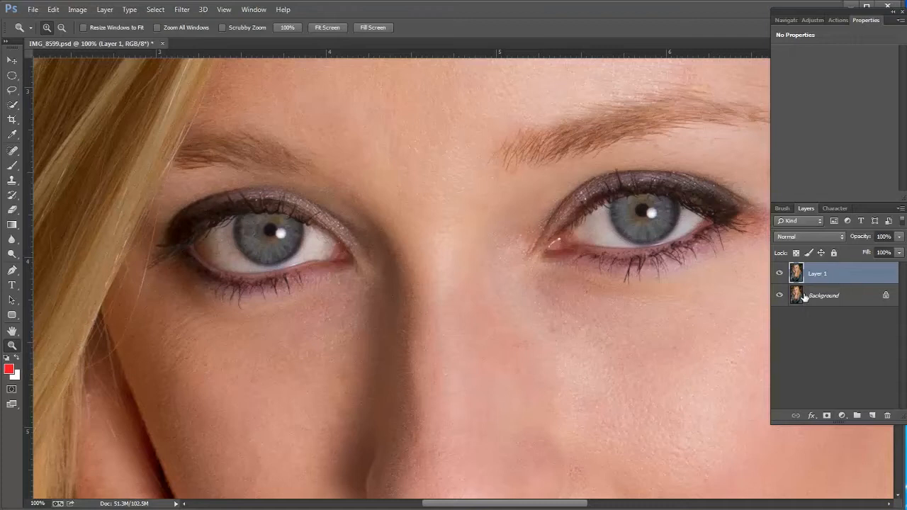
Switch to the Mixer Brush tool and add a new empty layer above the duplicated photo.
{"action": "left_click", "coordinate": [12, 164]}
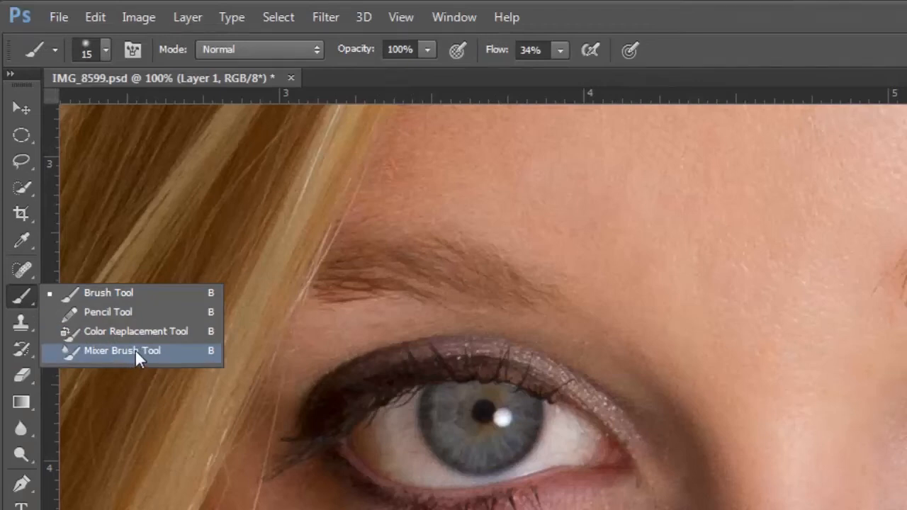
{"action": "left_click", "coordinate": [134, 350]}
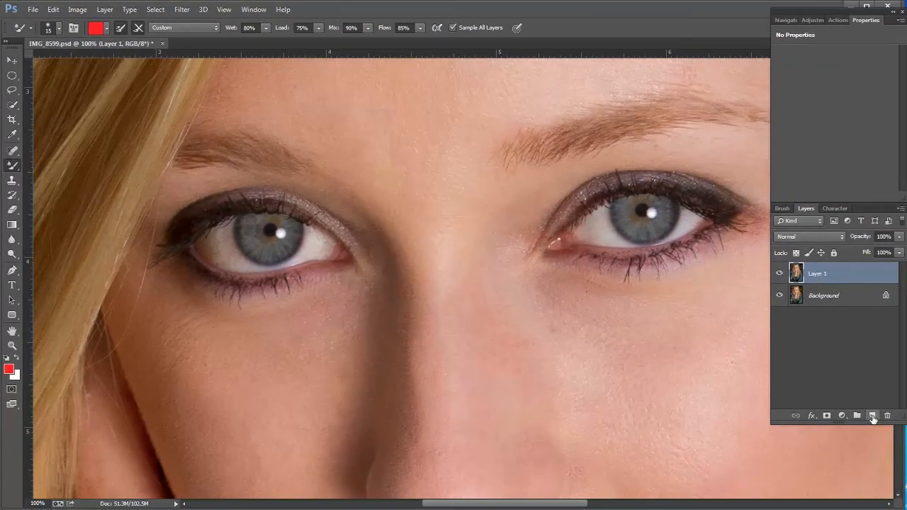
{"action": "left_click", "coordinate": [872, 416]}
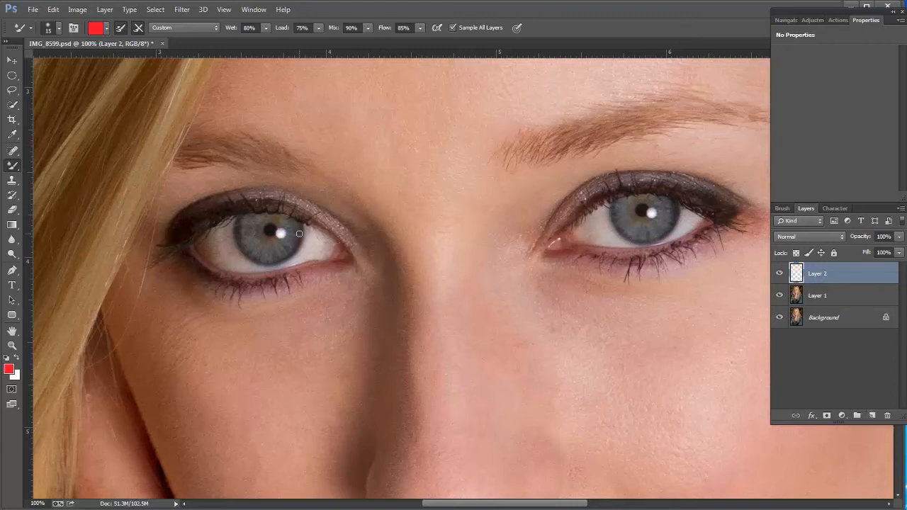
Sample clean white near the inner corner of the subject's right eye and blend that area with the 15 px Mixer Brush.
{"action": "key", "text": "bracketleft"}
{"action": "key", "text": "alt+bracketleft"}
{"action": "key", "text": "alt+bracketleft"}
{"action": "key", "text": "alt+bracketleft"}
{"action": "key", "text": "alt+bracketleft"}
{"action": "key", "text": "bracketleft"}
{"action": "key", "text": "alt+bracketright"}
{"action": "left_click", "coordinate": [312, 243], "text": "alt"}
{"action": "left_click_drag", "start_coordinate": [309, 248], "coordinate": [302, 256]}
Sample the lower white of the subject's right eye and blend its outer side, enlarging the brush to 35 px.
{"action": "left_click", "coordinate": [241, 266], "text": "alt"}
{"action": "key", "text": "alt"}
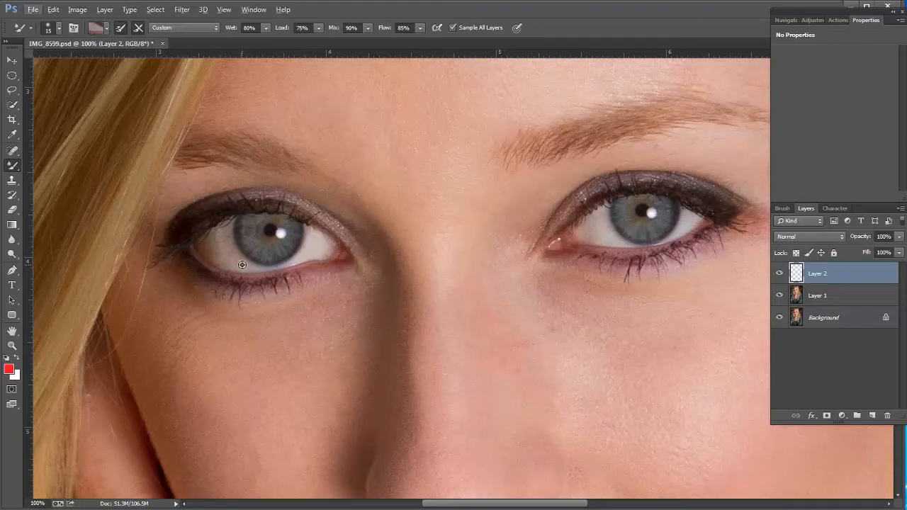
{"action": "left_click", "coordinate": [240, 265]}
{"action": "left_click_drag", "start_coordinate": [233, 260], "coordinate": [241, 252]}
{"action": "left_click", "coordinate": [247, 267], "text": "alt"}
{"action": "key", "text": "bracketright"}
{"action": "key", "text": "bracketright"}
{"action": "key", "text": "bracketright"}
{"action": "mouse_move", "coordinate": [219, 244]}
{"action": "left_mouse_down"}
{"action": "mouse_move", "coordinate": [218, 256]}
{"action": "mouse_move", "coordinate": [209, 244]}
{"action": "mouse_move", "coordinate": [230, 261]}
{"action": "mouse_move", "coordinate": [218, 248]}
{"action": "left_mouse_up"}
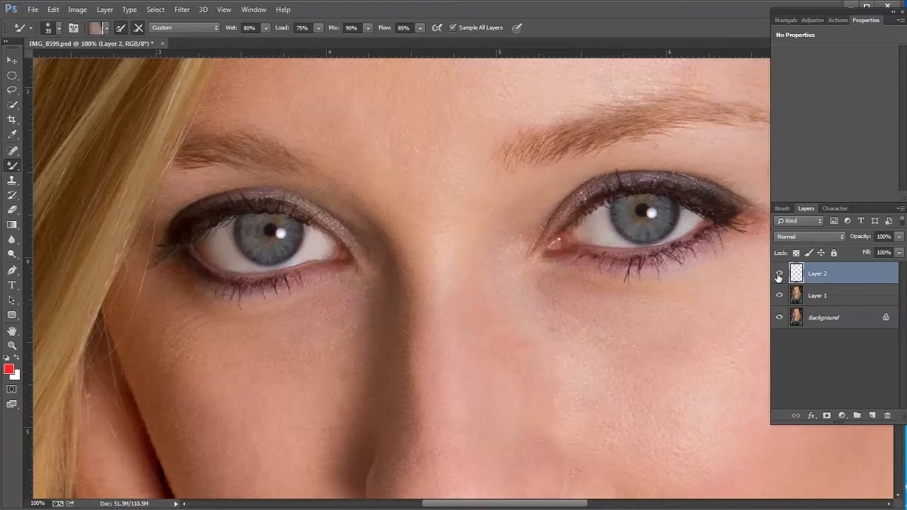
Toggle the visibility of Layer 2 to compare the subject's right eye before and after blending.
{"action": "left_click", "coordinate": [779, 275]}
{"action": "left_click", "coordinate": [779, 275]}
{"action": "left_click", "coordinate": [778, 278]}
{"action": "left_click", "coordinate": [779, 277]}
Reduce the brush to 20 px and resample the inner white of the subject's right eye to touch it up.
{"action": "key", "text": "bracketleft"}
{"action": "key", "text": "bracketleft"}
{"action": "key", "text": "bracketleft"}
{"action": "left_click", "coordinate": [312, 243], "text": "alt"}
Sample and blend the whites on both sides of the subject's left iris, reducing the brush to 10 px.
{"action": "left_click_drag", "start_coordinate": [658, 248], "coordinate": [530, 290]}
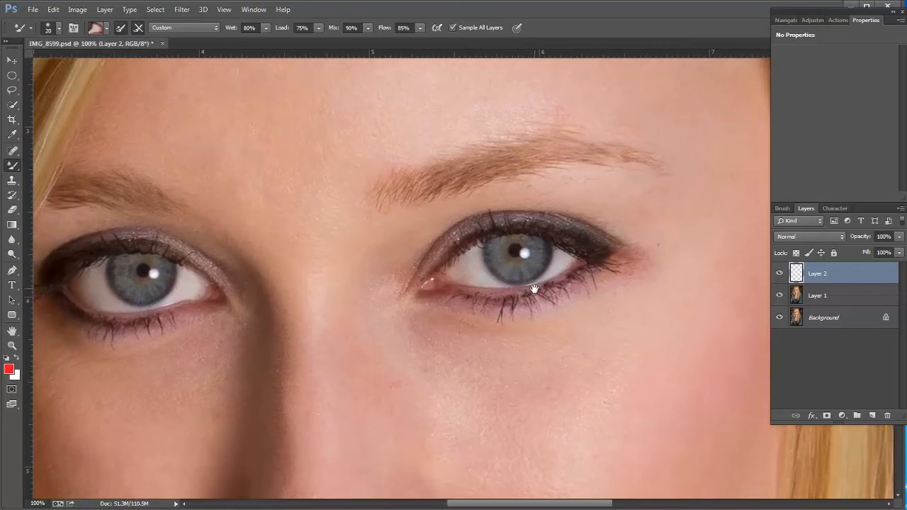
{"action": "left_click", "coordinate": [483, 278], "text": "alt"}
{"action": "left_click", "coordinate": [558, 267], "text": "alt"}
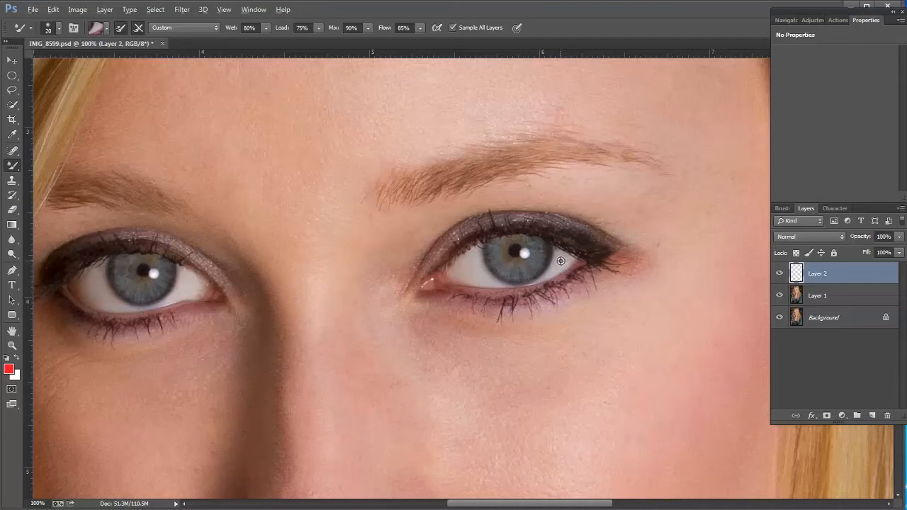
{"action": "left_click", "coordinate": [561, 262], "text": "alt"}
{"action": "key", "text": "bracketleft"}
{"action": "left_click", "coordinate": [558, 265], "text": "alt"}
{"action": "left_click", "coordinate": [477, 267], "text": "alt"}
Hide and show Layer 2 repeatedly to compare both eyes with and without the retouching.
{"action": "left_click_drag", "start_coordinate": [314, 287], "coordinate": [430, 265]}
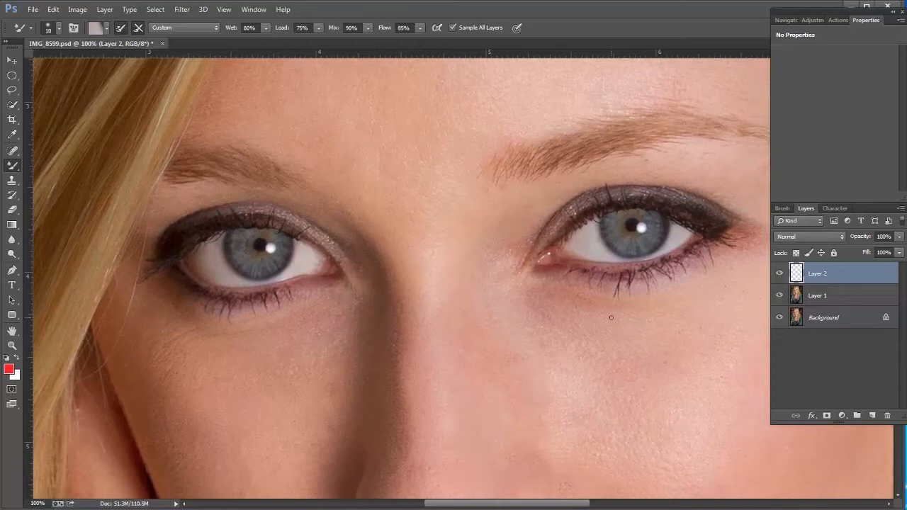
{"action": "left_click", "coordinate": [779, 275]}
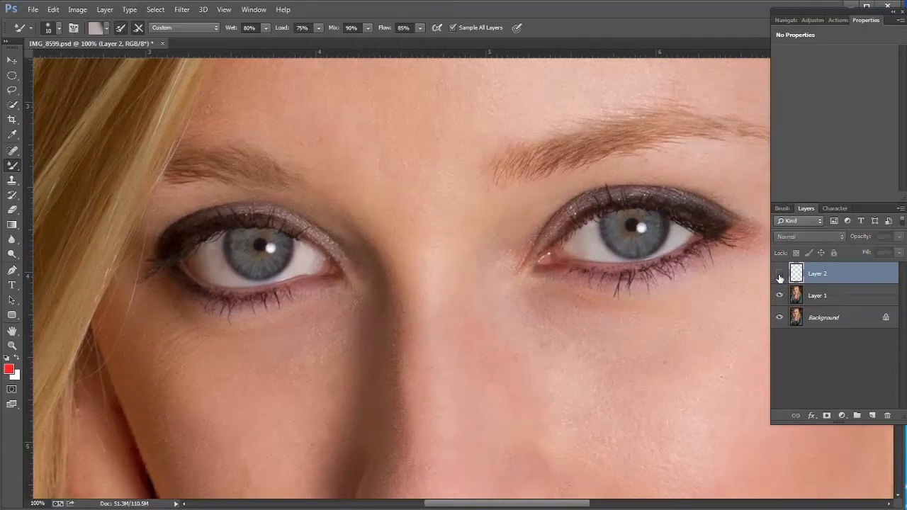
{"action": "left_click", "coordinate": [779, 276]}
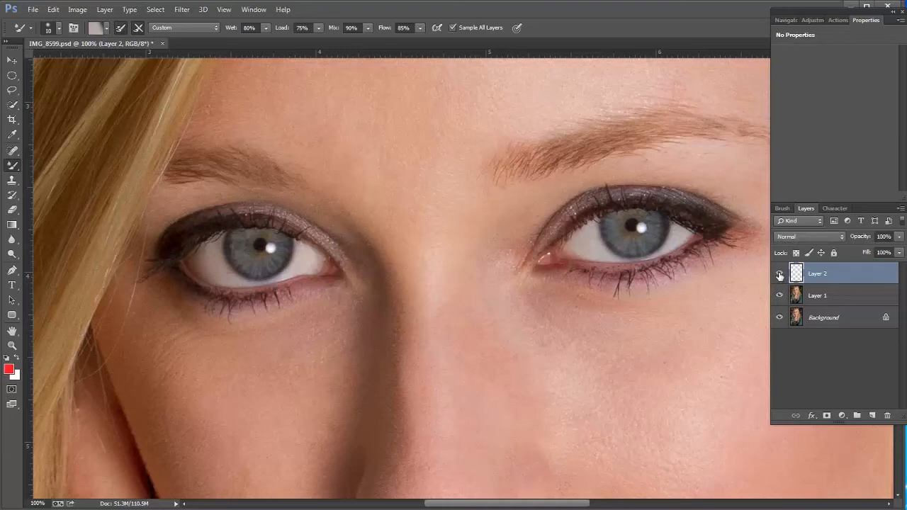
{"action": "left_click", "coordinate": [779, 275]}
{"action": "left_click", "coordinate": [779, 276]}
{"action": "left_click", "coordinate": [779, 275]}
{"action": "left_click", "coordinate": [778, 276]}
{"action": "left_click", "coordinate": [779, 275]}
{"action": "left_click", "coordinate": [780, 276]}
Examine the retouched eyes in the context of the whole face and return to the Mixer Brush.
{"action": "key", "text": "z"}
{"action": "left_click", "coordinate": [464, 328], "text": "alt"}
{"action": "left_click", "coordinate": [465, 330], "text": "alt"}
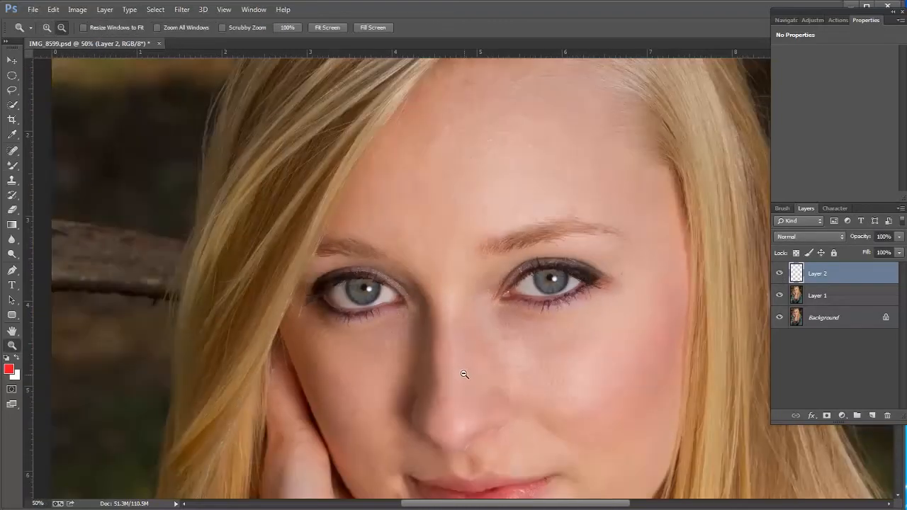
{"action": "left_click", "coordinate": [464, 375], "text": "alt"}
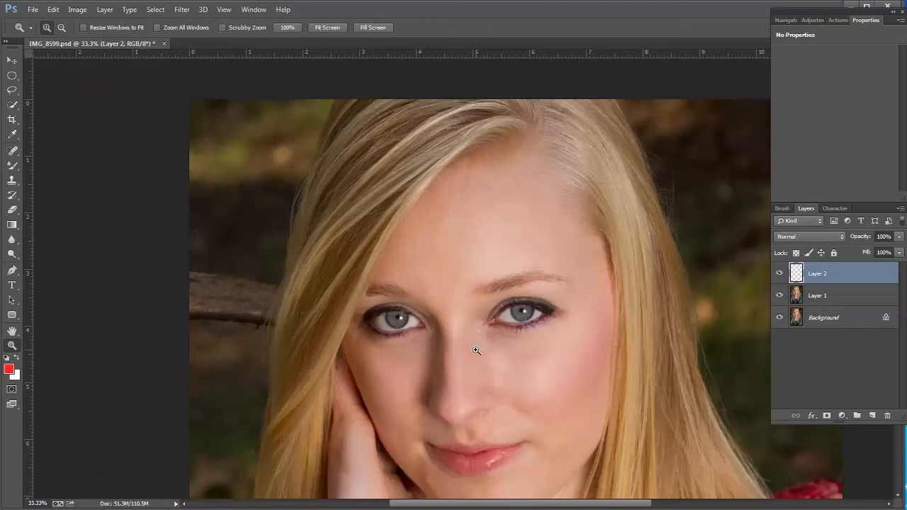
{"action": "left_click_drag", "start_coordinate": [476, 347], "coordinate": [420, 319]}
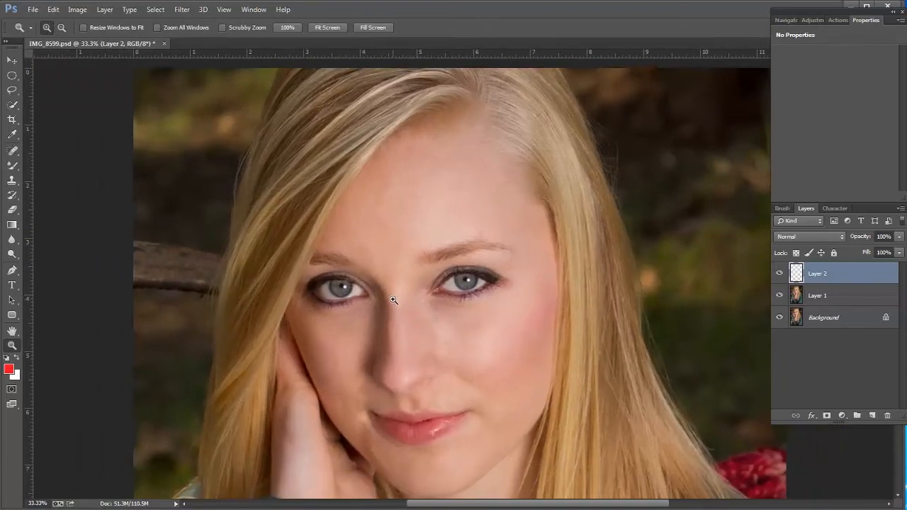
{"action": "left_click", "coordinate": [393, 300]}
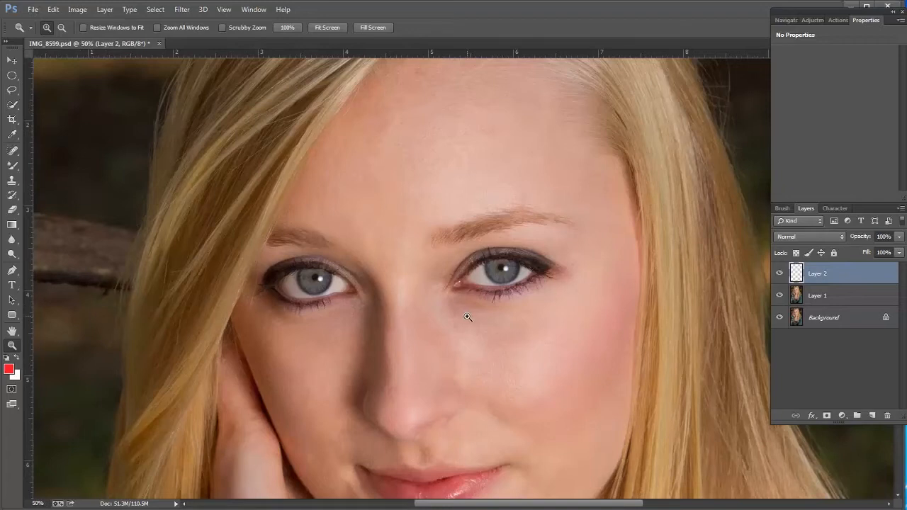
{"action": "left_click", "coordinate": [419, 301]}
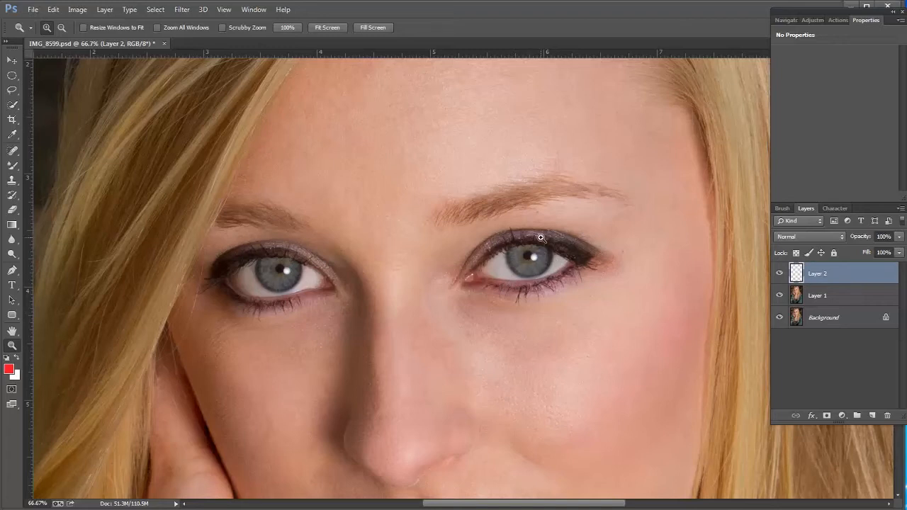
{"action": "key", "text": "b"}
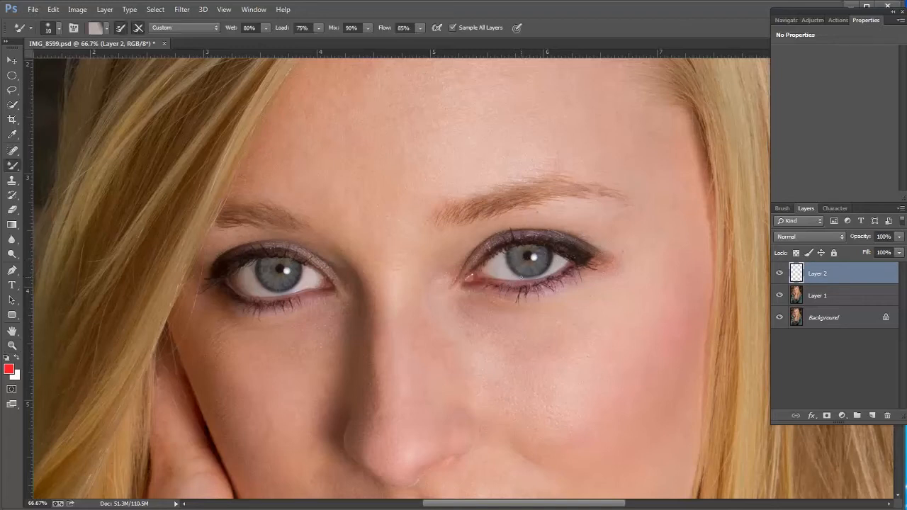
Circle and mark the subject's left eye in red with the Brush on a new layer, and delete that layer.
{"action": "left_click", "coordinate": [872, 415]}
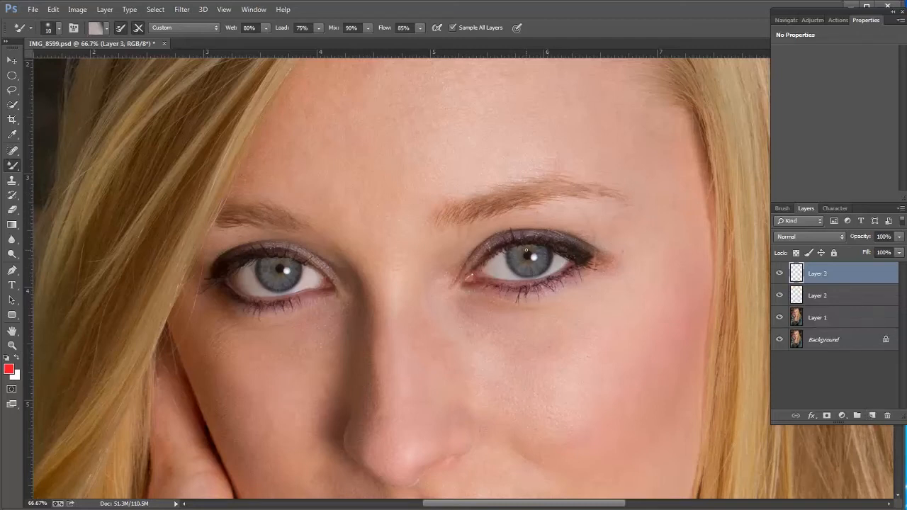
{"action": "right_click", "coordinate": [15, 170]}
{"action": "left_click", "coordinate": [67, 163]}
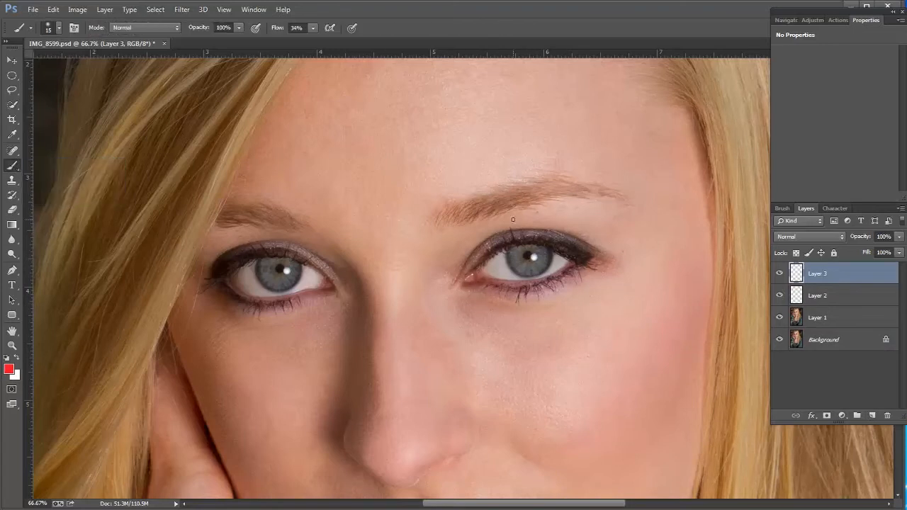
{"action": "mouse_move", "coordinate": [510, 197]}
{"action": "left_mouse_down"}
{"action": "mouse_move", "coordinate": [470, 275]}
{"action": "mouse_move", "coordinate": [514, 308]}
{"action": "mouse_move", "coordinate": [563, 295]}
{"action": "mouse_move", "coordinate": [515, 201]}
{"action": "left_mouse_up"}
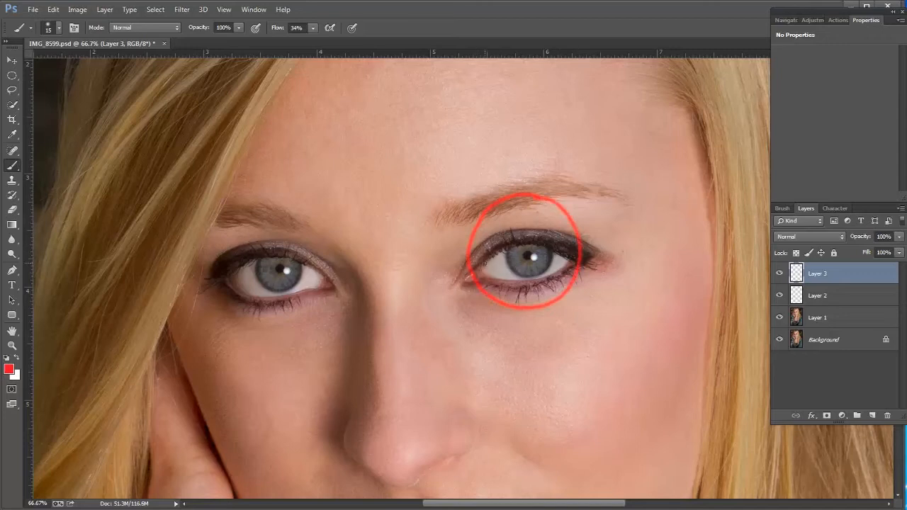
{"action": "mouse_move", "coordinate": [469, 257]}
{"action": "left_mouse_down"}
{"action": "mouse_move", "coordinate": [527, 268]}
{"action": "mouse_move", "coordinate": [579, 249]}
{"action": "left_mouse_up"}
{"action": "mouse_move", "coordinate": [482, 269]}
{"action": "left_mouse_down"}
{"action": "mouse_move", "coordinate": [531, 273]}
{"action": "mouse_move", "coordinate": [575, 257]}
{"action": "mouse_move", "coordinate": [507, 277]}
{"action": "left_mouse_up"}
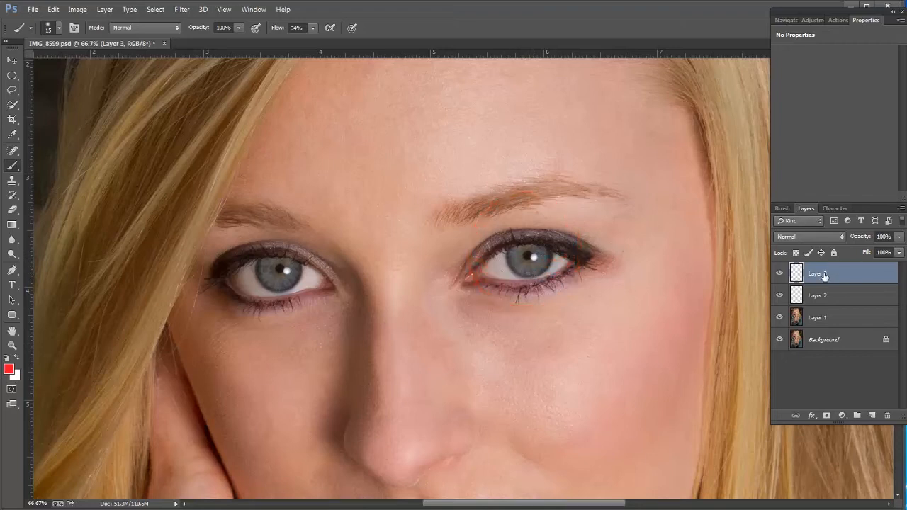
{"action": "key", "text": "Delete"}
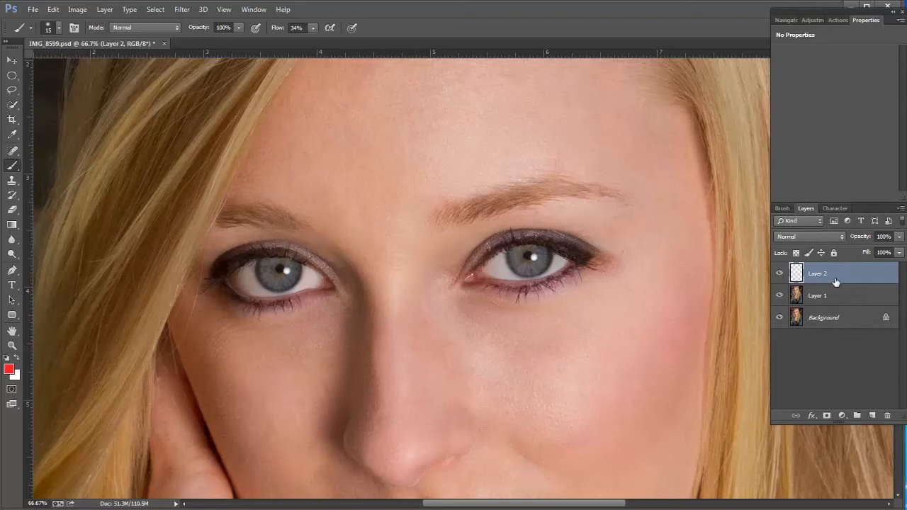
Add a Curves adjustment above Layer 2 and brighten the tone sampled from the white of the subject's left eye.
{"action": "left_click", "coordinate": [811, 20]}
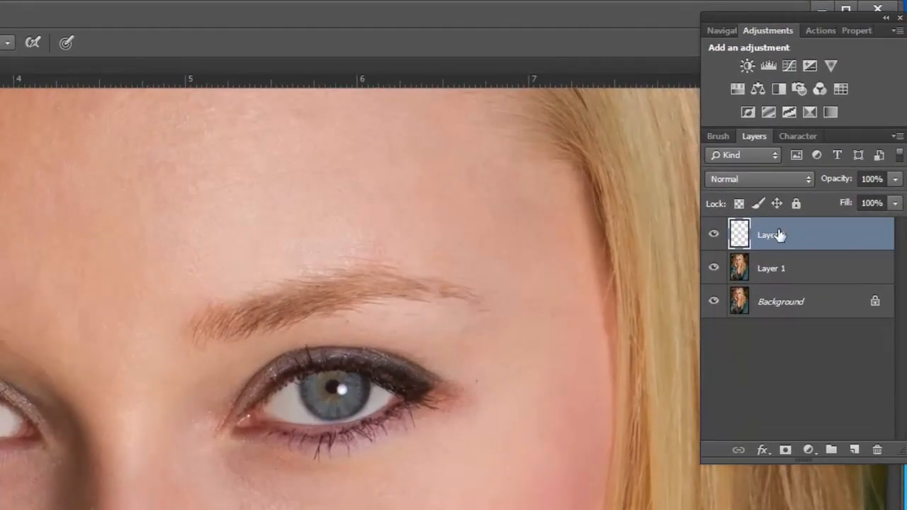
{"action": "left_click", "coordinate": [790, 65]}
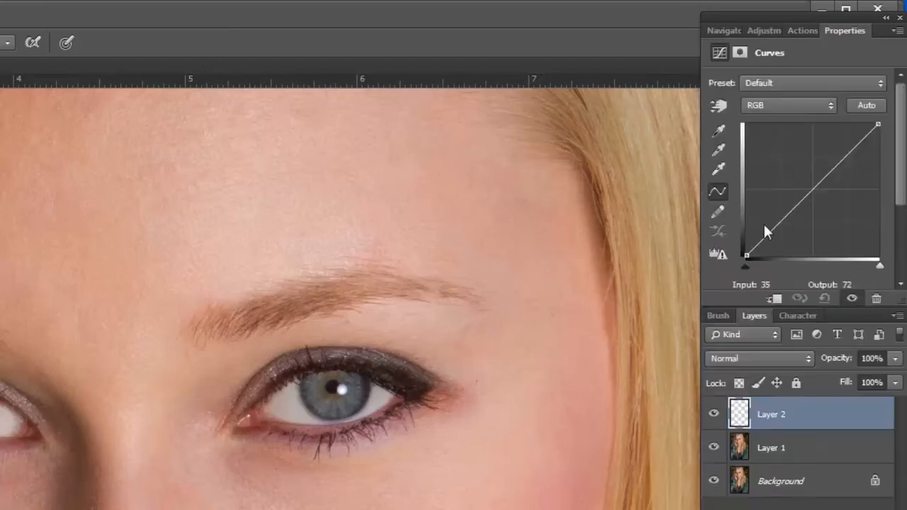
{"action": "left_click", "coordinate": [718, 105]}
{"action": "left_click", "coordinate": [304, 404]}
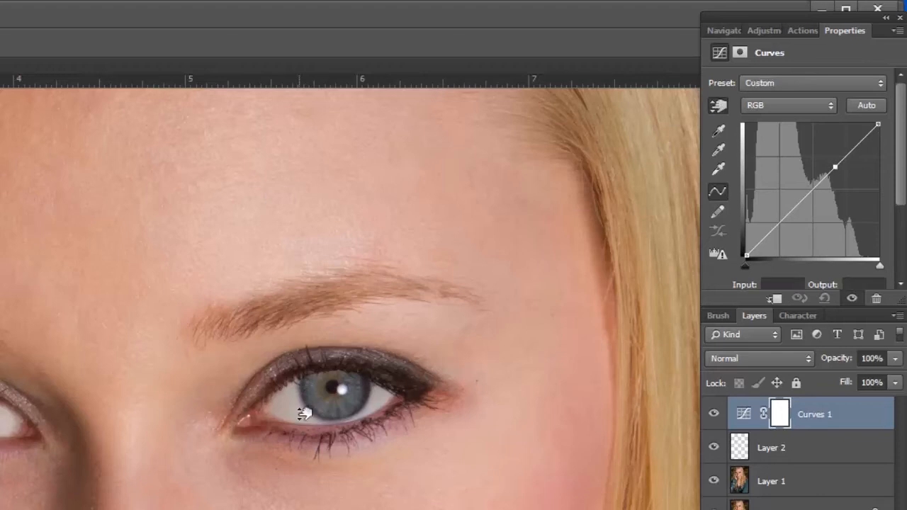
{"action": "left_click_drag", "start_coordinate": [304, 414], "coordinate": [304, 384]}
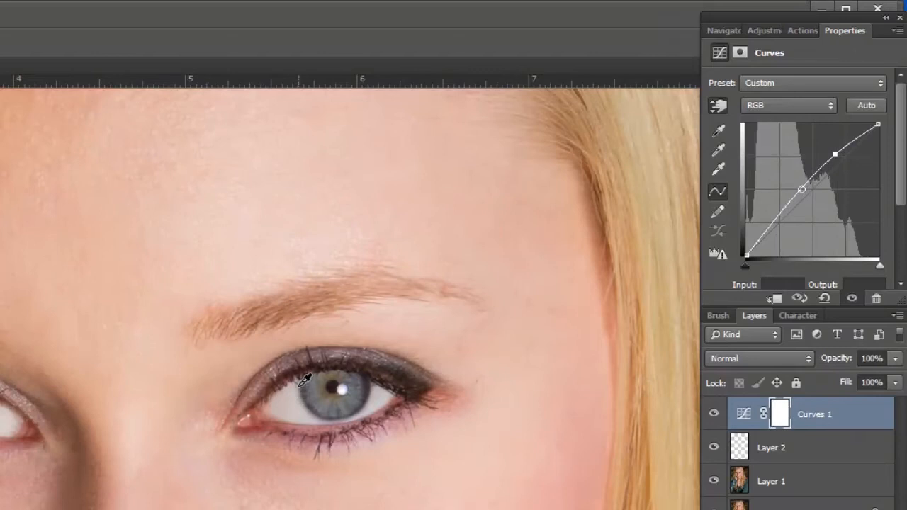
Invert the Curves 1 mask to black and paint white over both eyes' whites with a 20 px brush at 14% flow.
{"action": "left_click", "coordinate": [779, 414]}
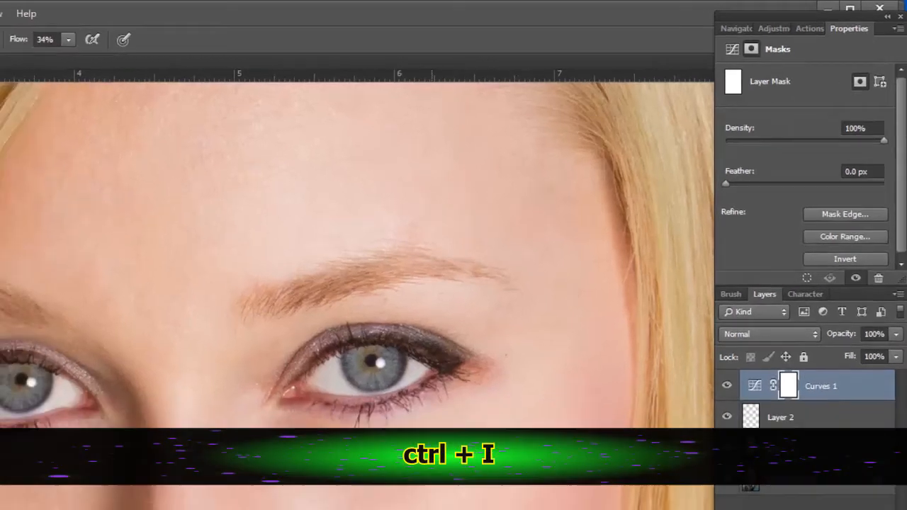
{"action": "key", "text": "ctrl+i"}
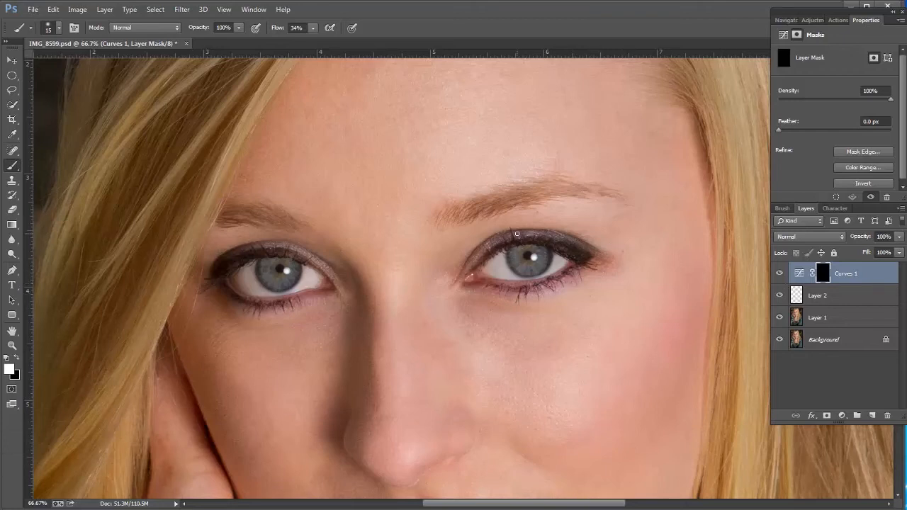
{"action": "key", "text": "alt"}
{"action": "left_click_drag", "start_coordinate": [562, 263], "coordinate": [560, 266]}
{"action": "left_click", "coordinate": [313, 28]}
{"action": "left_click_drag", "start_coordinate": [305, 39], "coordinate": [301, 41]}
{"action": "left_click", "coordinate": [561, 266]}
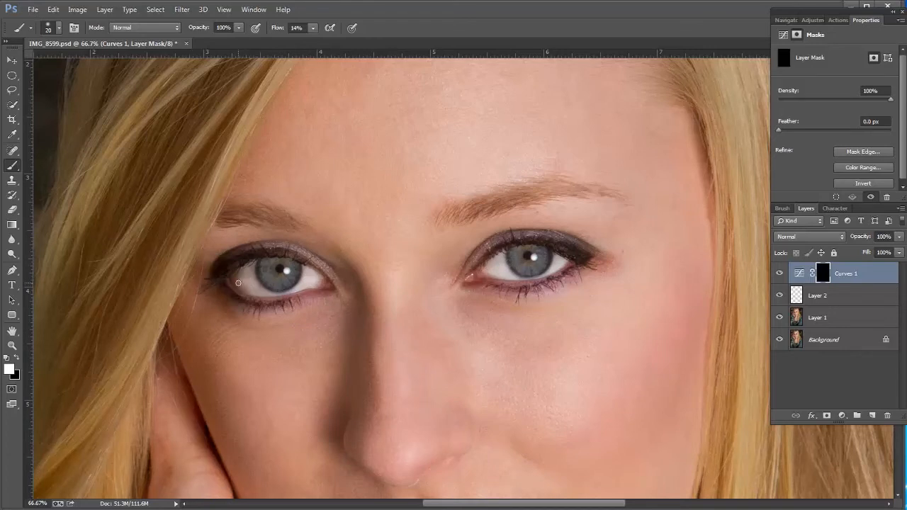
{"action": "left_click_drag", "start_coordinate": [246, 283], "coordinate": [277, 294]}
Hide and show Curves 1 to compare the brightened eye whites up close and in the whole portrait.
{"action": "left_click", "coordinate": [779, 274]}
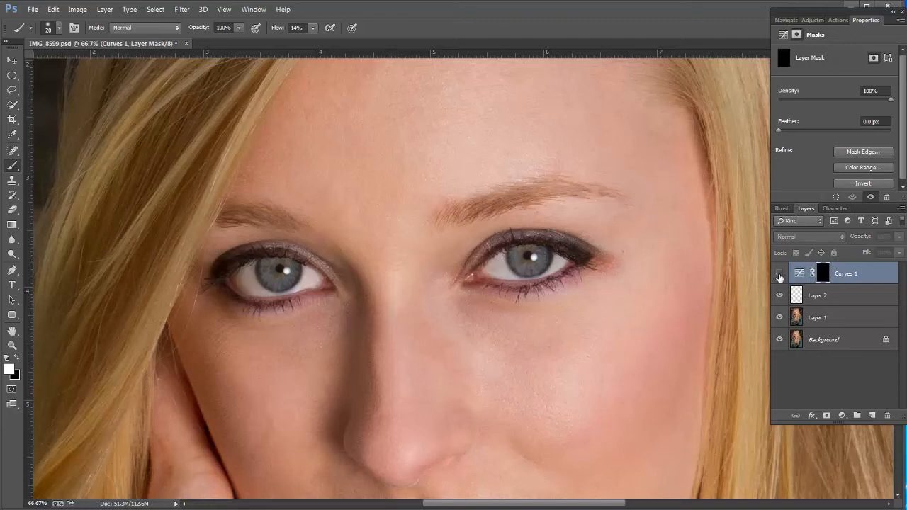
{"action": "left_click", "coordinate": [778, 276]}
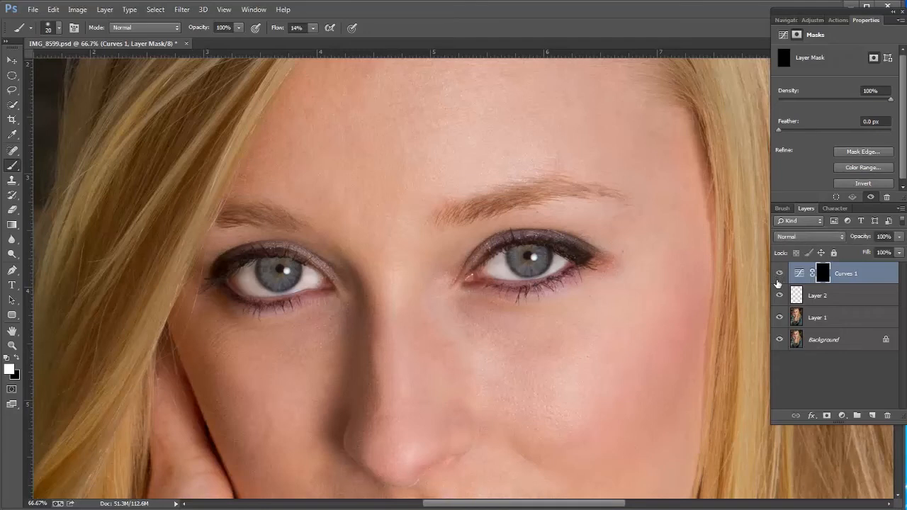
{"action": "key", "text": "z"}
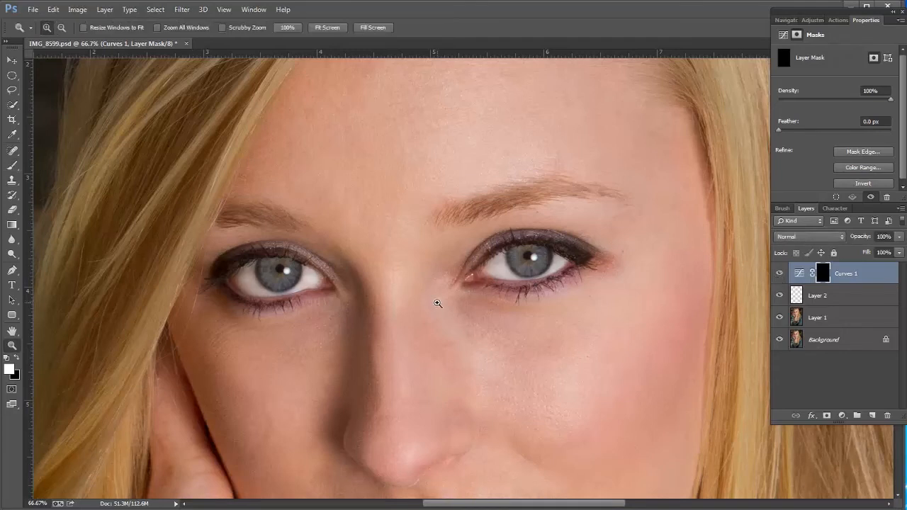
{"action": "left_click", "coordinate": [405, 317], "text": "alt"}
{"action": "left_click", "coordinate": [416, 357], "text": "alt"}
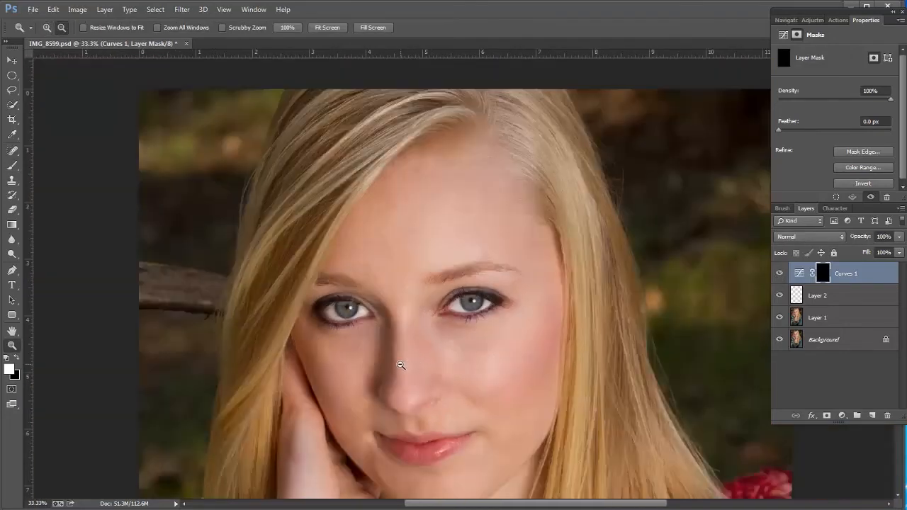
{"action": "left_click", "coordinate": [400, 365], "text": "alt"}
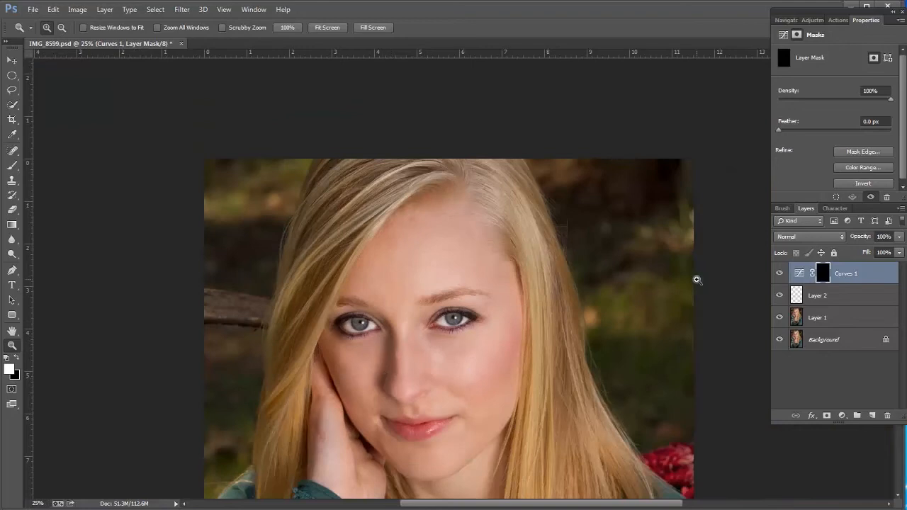
{"action": "left_click", "coordinate": [779, 274]}
{"action": "left_click", "coordinate": [780, 276]}
Lower the opacity of the Curves 1 layer to 71%.
{"action": "left_click", "coordinate": [404, 339]}
{"action": "left_click", "coordinate": [403, 352]}
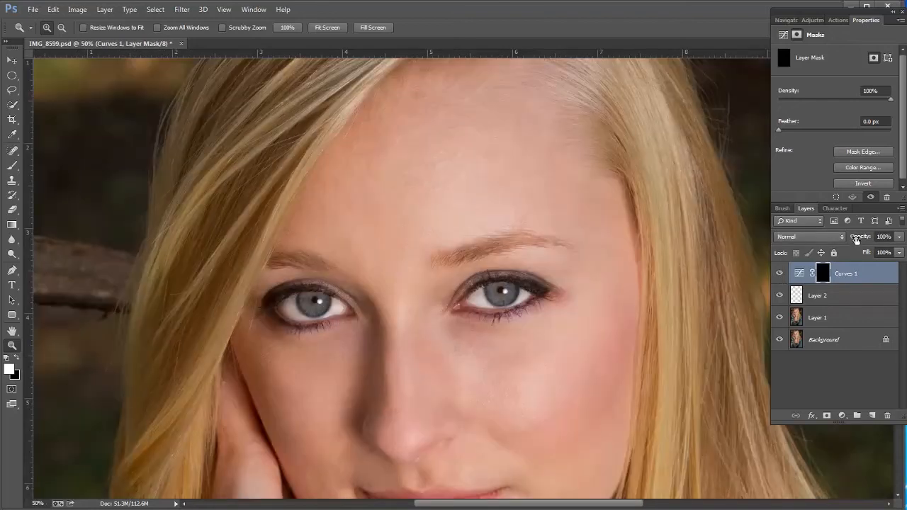
{"action": "left_click_drag", "start_coordinate": [856, 238], "coordinate": [826, 245]}
{"action": "left_click_drag", "start_coordinate": [431, 348], "coordinate": [431, 307]}
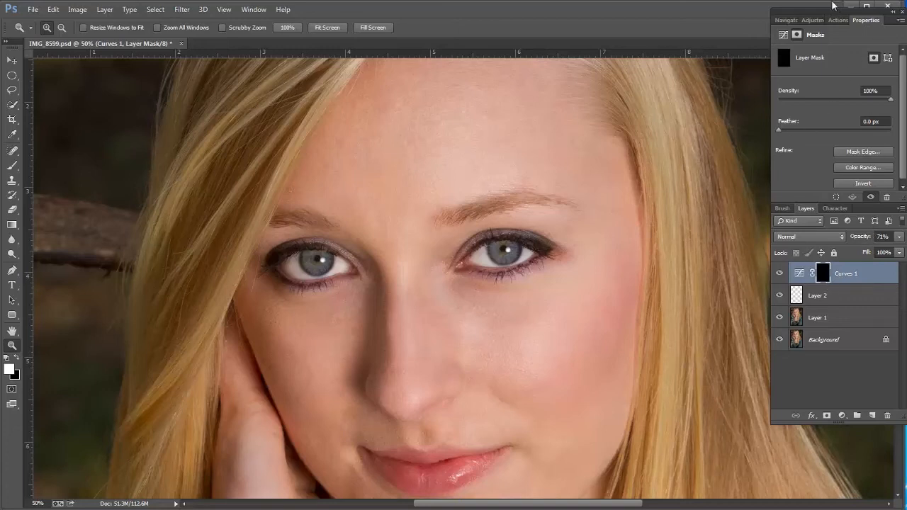
Add a second Curves adjustment and brighten the tone sampled from the subject's left iris.
{"action": "left_click", "coordinate": [813, 21]}
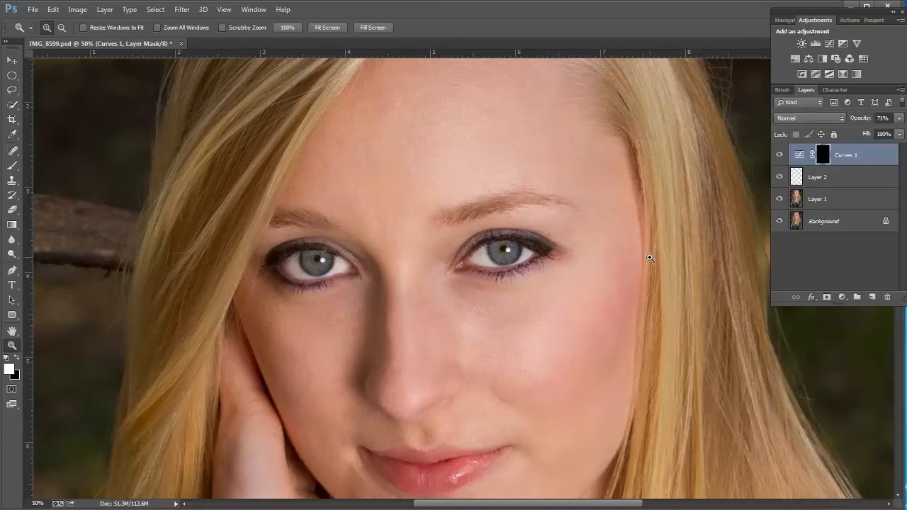
{"action": "left_click", "coordinate": [830, 44]}
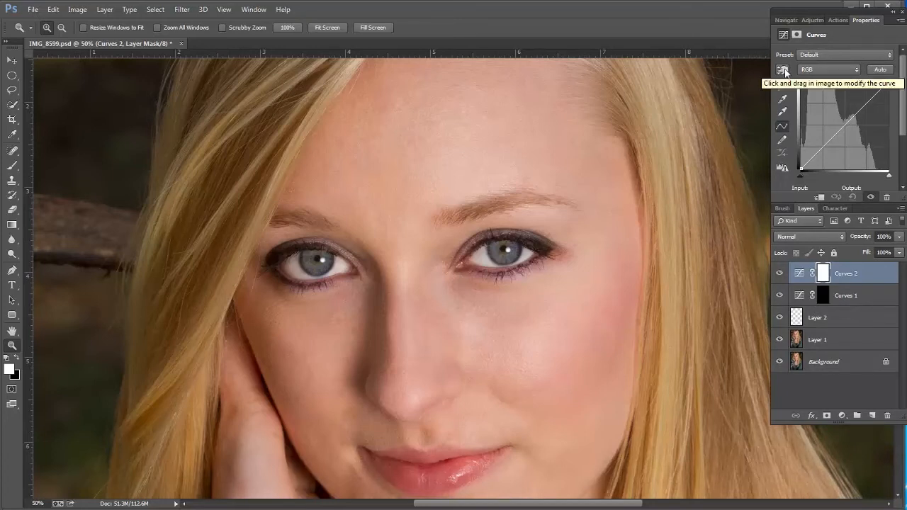
{"action": "left_click", "coordinate": [784, 70]}
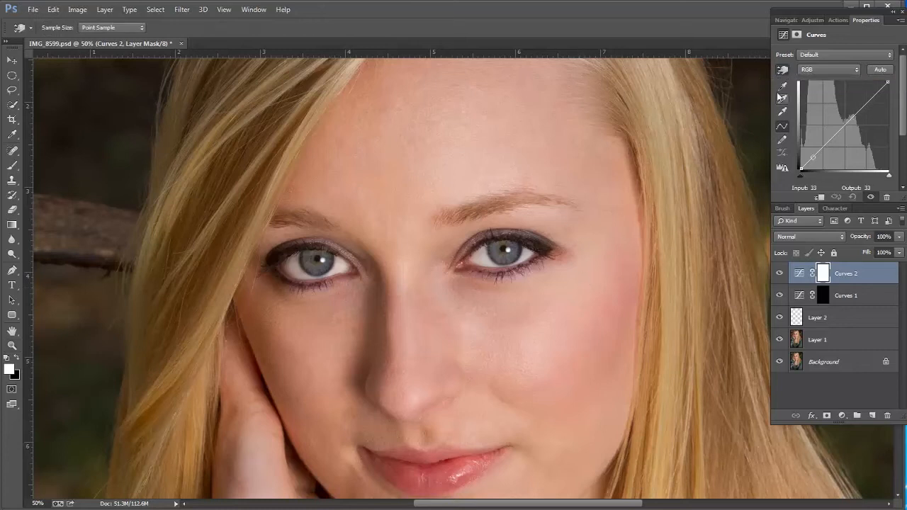
{"action": "left_click", "coordinate": [505, 254]}
{"action": "left_click_drag", "start_coordinate": [503, 257], "coordinate": [503, 245]}
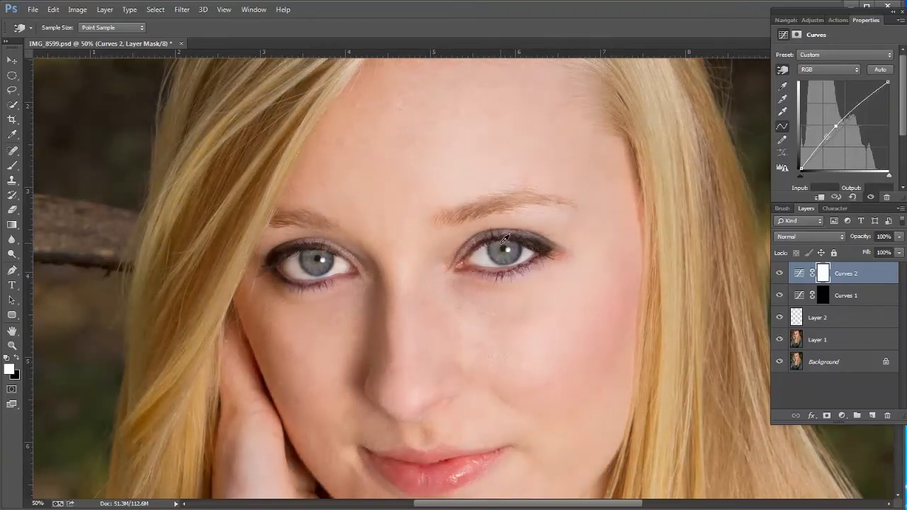
Invert the Curves 2 mask to black, paint white over both irises with a 30 px brush, and compare before and after.
{"action": "left_click", "coordinate": [821, 272]}
{"action": "key", "text": "z"}
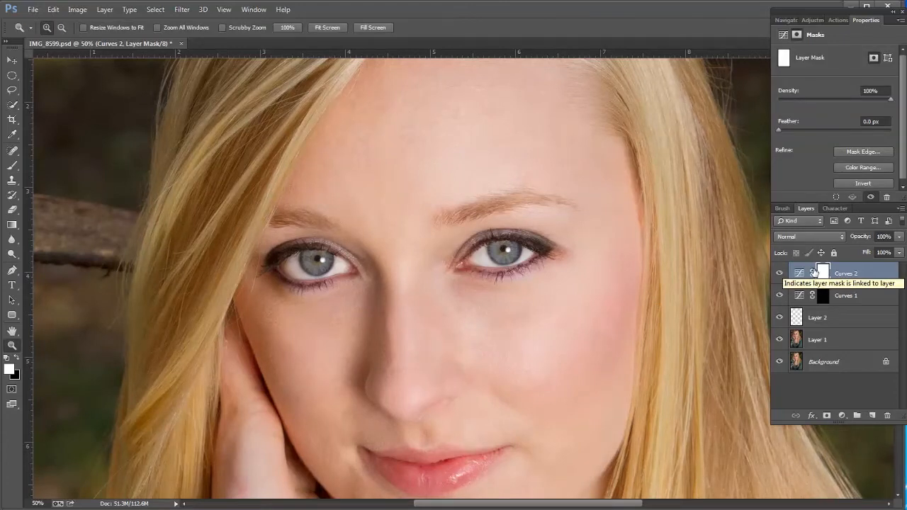
{"action": "key", "text": "ctrl+i"}
{"action": "key", "text": "b"}
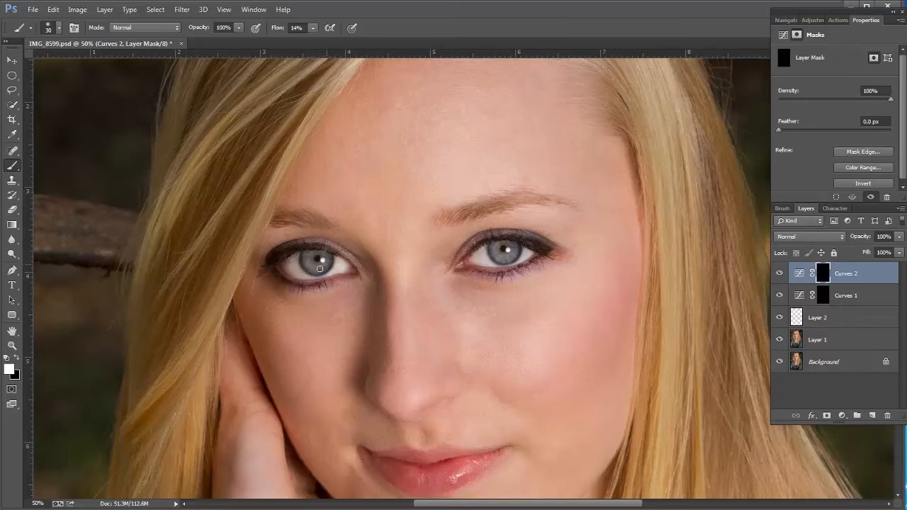
{"action": "mouse_move", "coordinate": [308, 256]}
{"action": "left_mouse_down"}
{"action": "mouse_move", "coordinate": [316, 262]}
{"action": "mouse_move", "coordinate": [313, 254]}
{"action": "left_mouse_up"}
{"action": "left_click", "coordinate": [780, 275]}
{"action": "left_click", "coordinate": [780, 276]}
Add a third Curves adjustment and darken the tone sampled at the outer edge of the subject's left iris.
{"action": "left_click", "coordinate": [809, 19]}
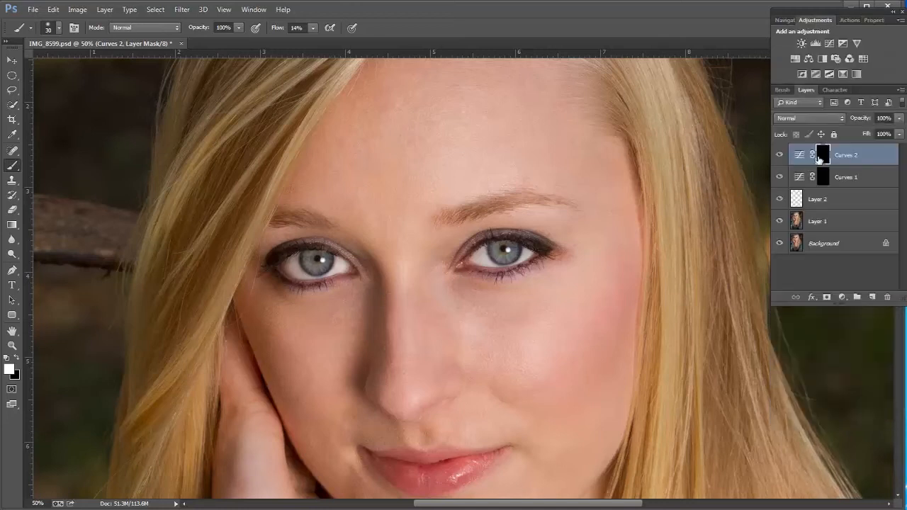
{"action": "left_click", "coordinate": [830, 42]}
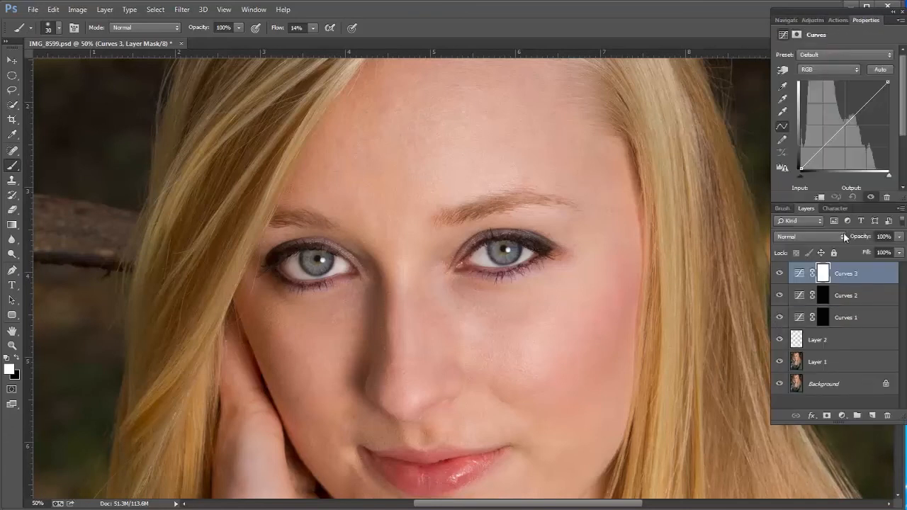
{"action": "left_click", "coordinate": [783, 70]}
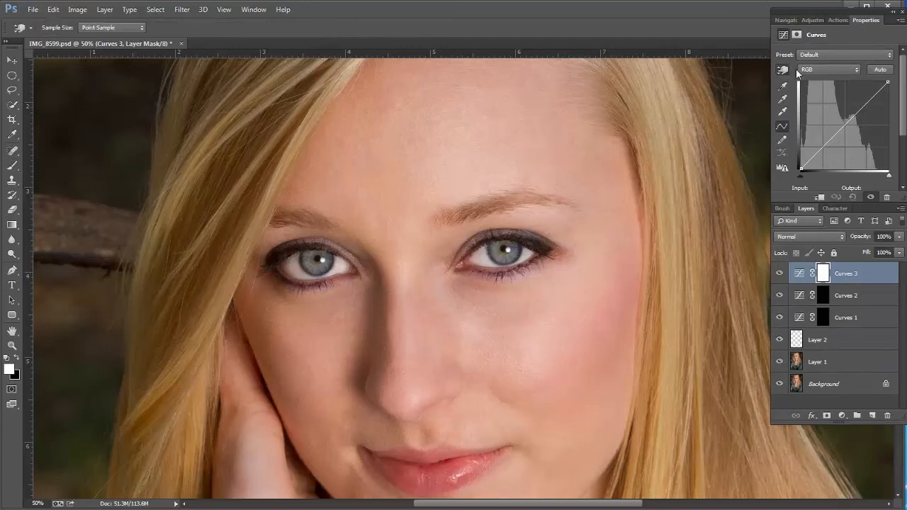
{"action": "key", "text": "z"}
{"action": "left_click", "coordinate": [519, 251]}
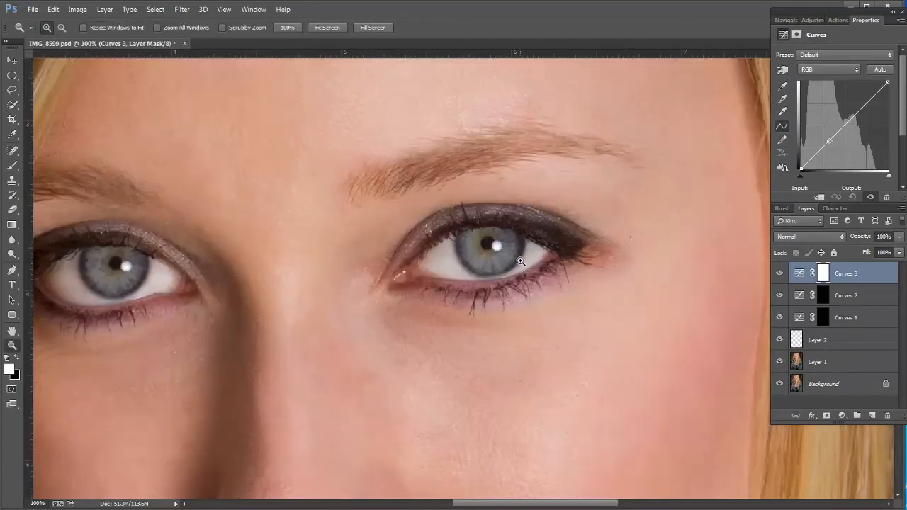
{"action": "left_click", "coordinate": [782, 70]}
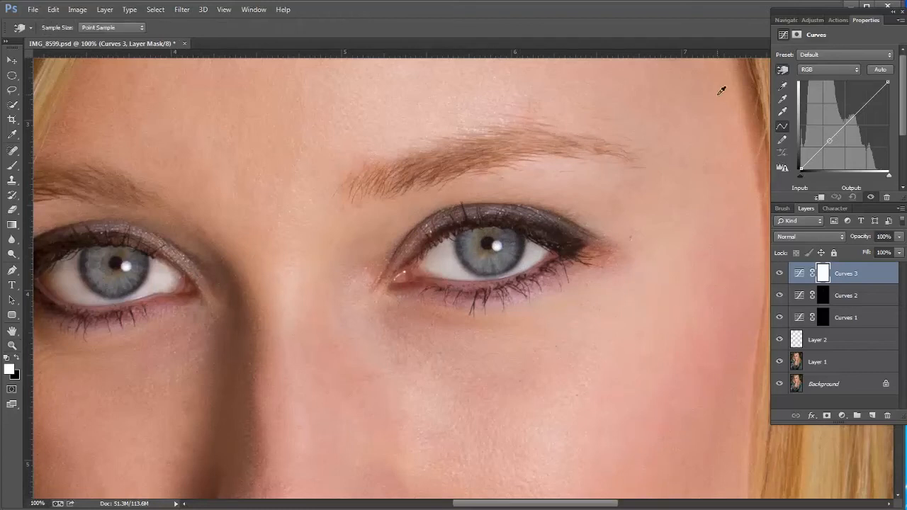
{"action": "left_click", "coordinate": [528, 243]}
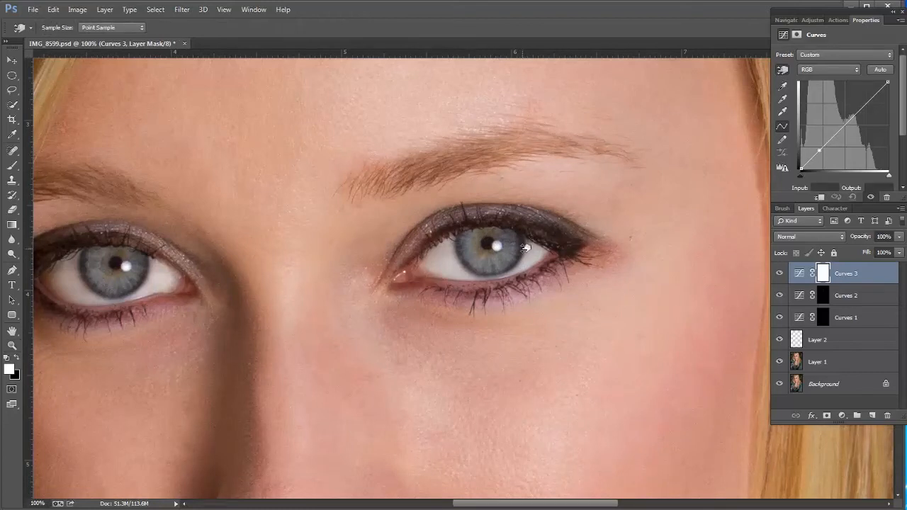
{"action": "left_click_drag", "start_coordinate": [525, 247], "coordinate": [524, 264]}
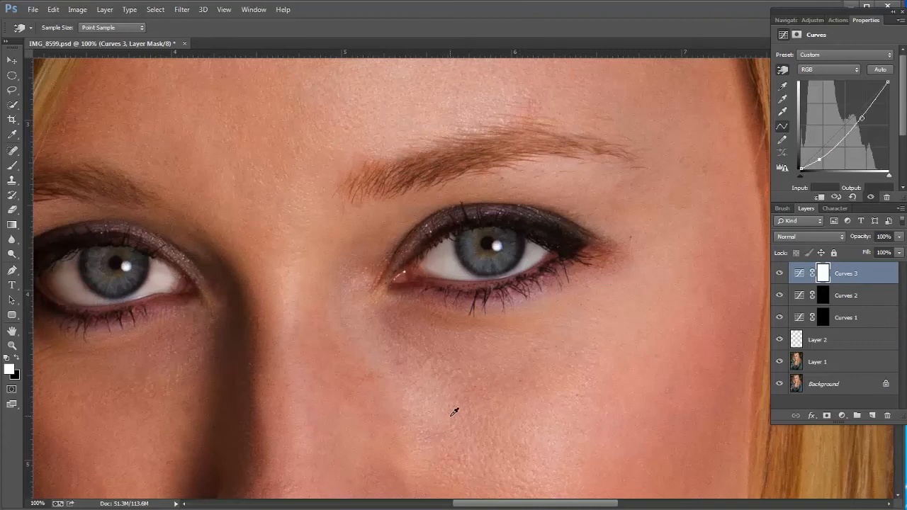
Invert the Curves 3 mask to black and paint white around the outer edges of both irises with a 20 px brush.
{"action": "left_click", "coordinate": [820, 274]}
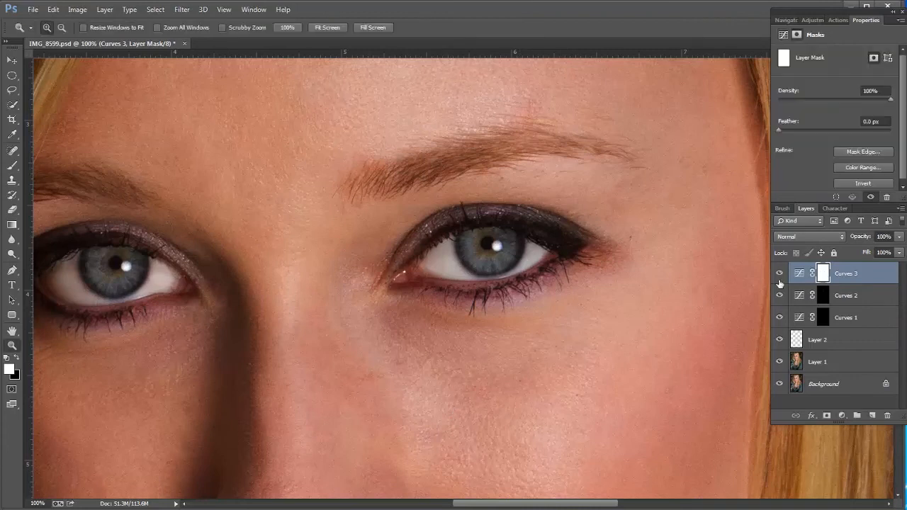
{"action": "key", "text": "ctrl+i"}
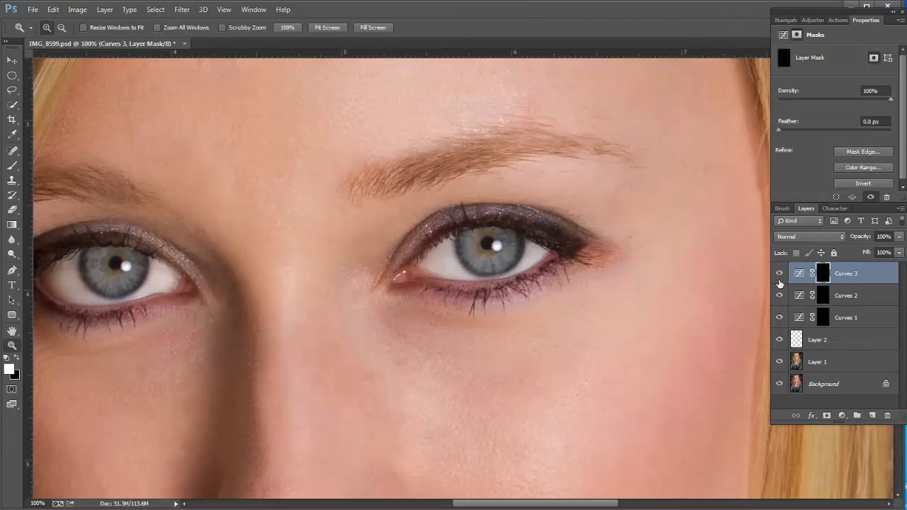
{"action": "key", "text": "b"}
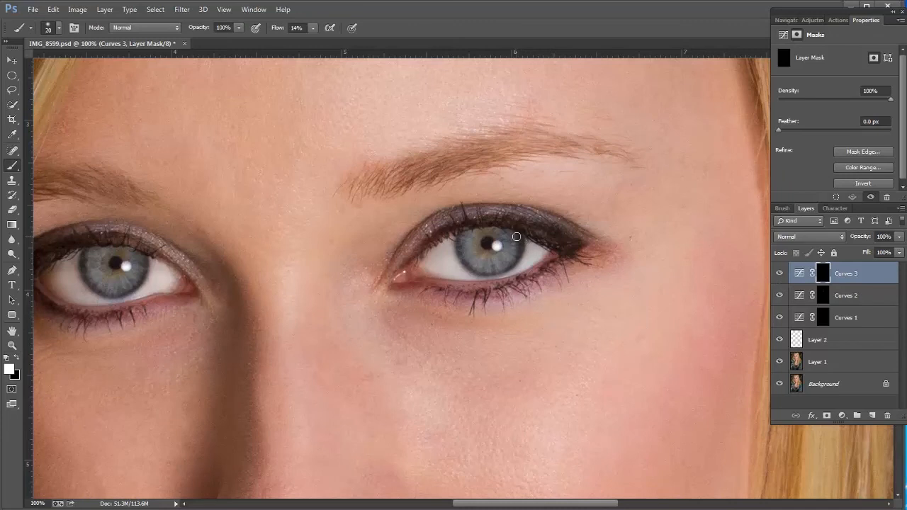
{"action": "key", "text": "z"}
{"action": "left_click", "coordinate": [471, 307], "text": "alt"}
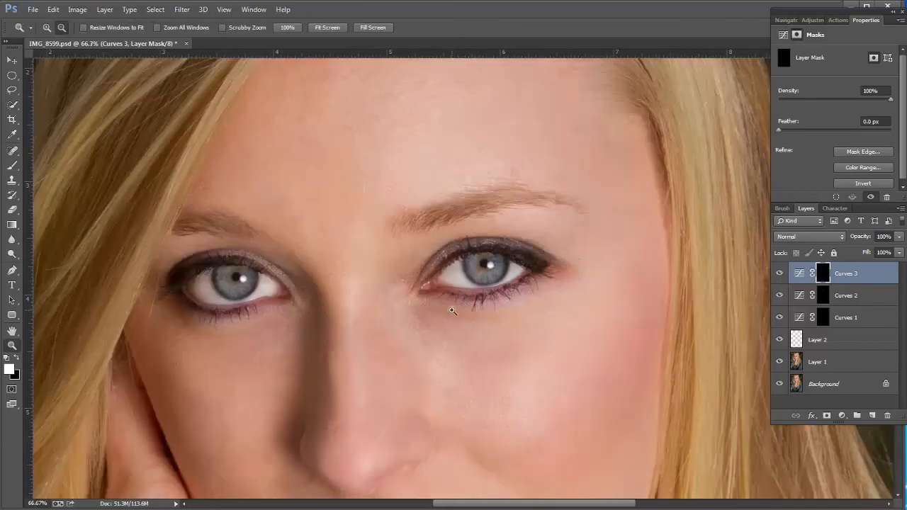
{"action": "left_click_drag", "start_coordinate": [342, 313], "coordinate": [387, 318]}
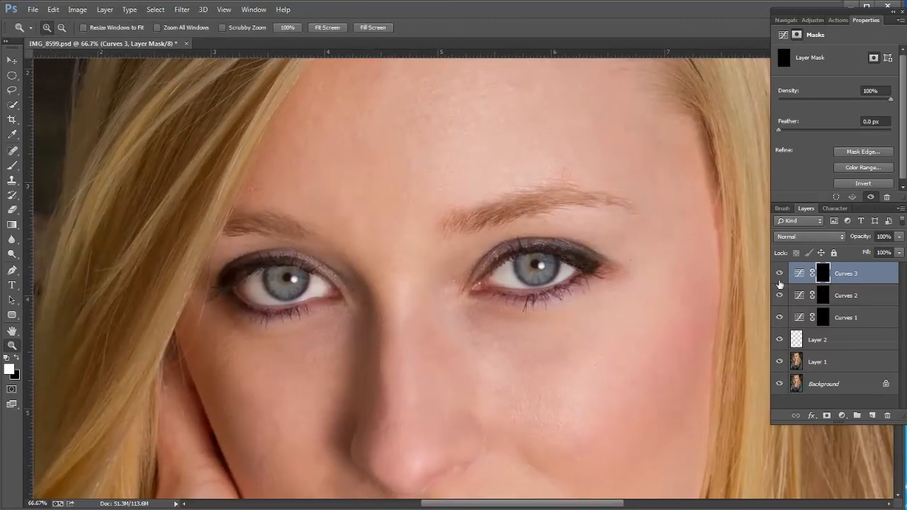
{"action": "key", "text": "b"}
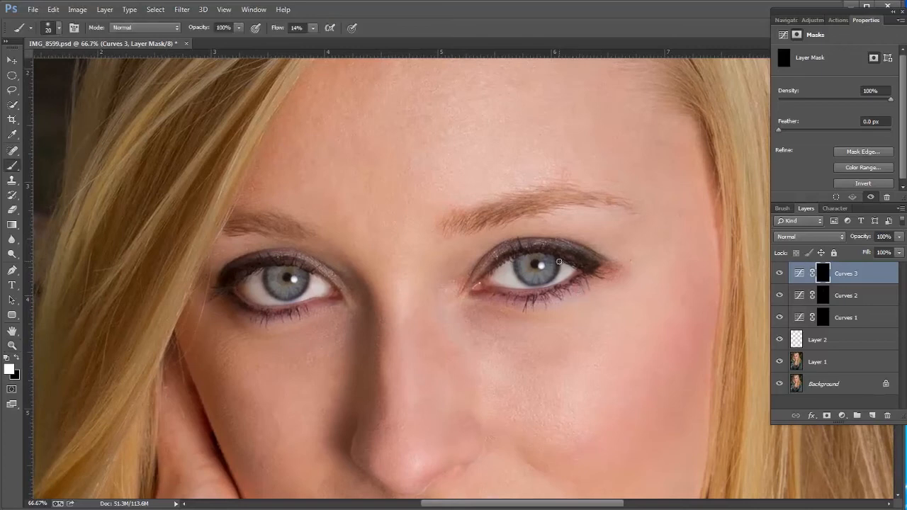
{"action": "left_click_drag", "start_coordinate": [558, 262], "coordinate": [528, 284]}
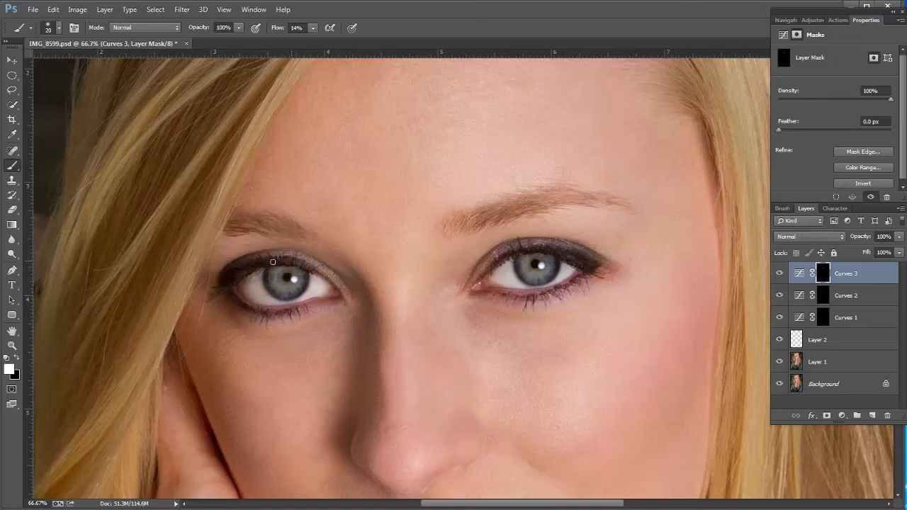
Compare the eyes with and without the Curves 3 adjustment, both close up and with the whole face in view.
{"action": "left_click", "coordinate": [780, 276]}
{"action": "left_click", "coordinate": [779, 276]}
{"action": "key", "text": "z"}
{"action": "left_click", "coordinate": [423, 353], "text": "alt"}
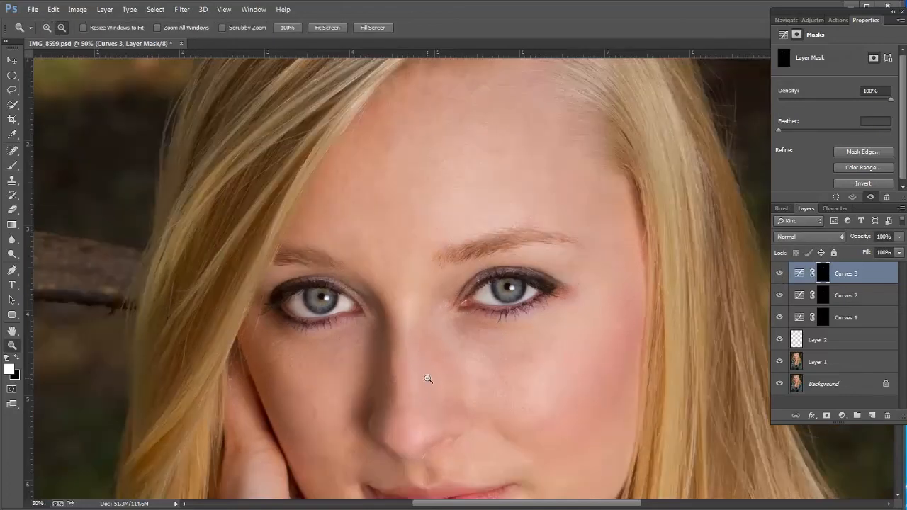
{"action": "key", "text": "alt+bracketleft"}
{"action": "left_click", "coordinate": [430, 416], "text": "alt"}
{"action": "left_click_drag", "start_coordinate": [435, 379], "coordinate": [418, 330]}
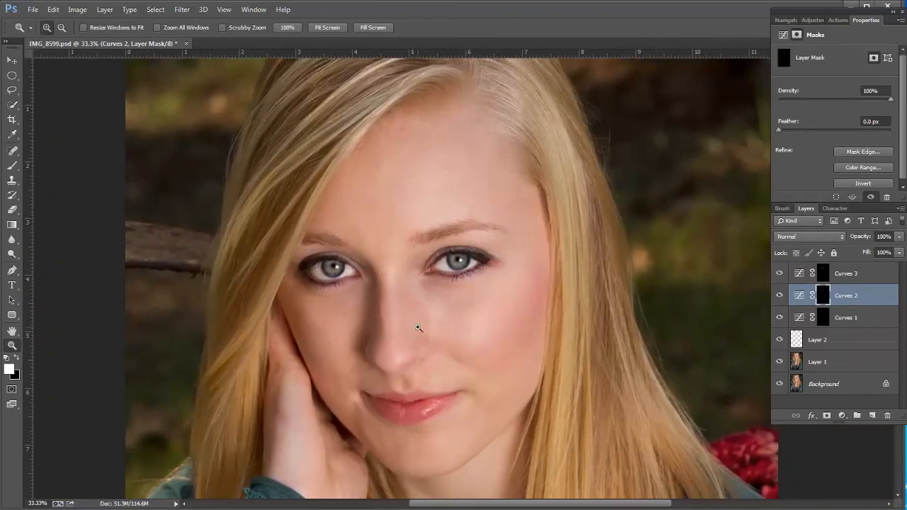
{"action": "left_click", "coordinate": [779, 273]}
{"action": "left_click", "coordinate": [780, 274]}
{"action": "left_click", "coordinate": [396, 294]}
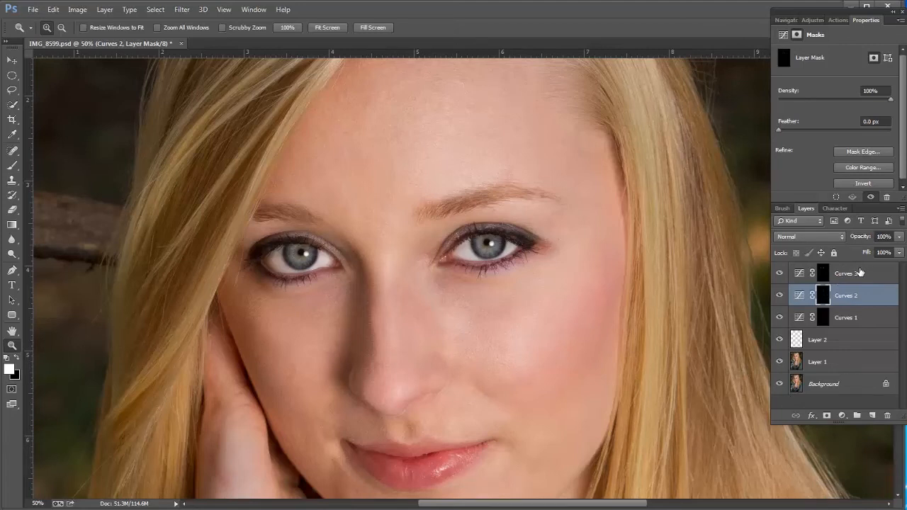
{"action": "left_click_drag", "start_coordinate": [378, 262], "coordinate": [433, 274]}
{"action": "left_click_drag", "start_coordinate": [458, 301], "coordinate": [432, 292]}
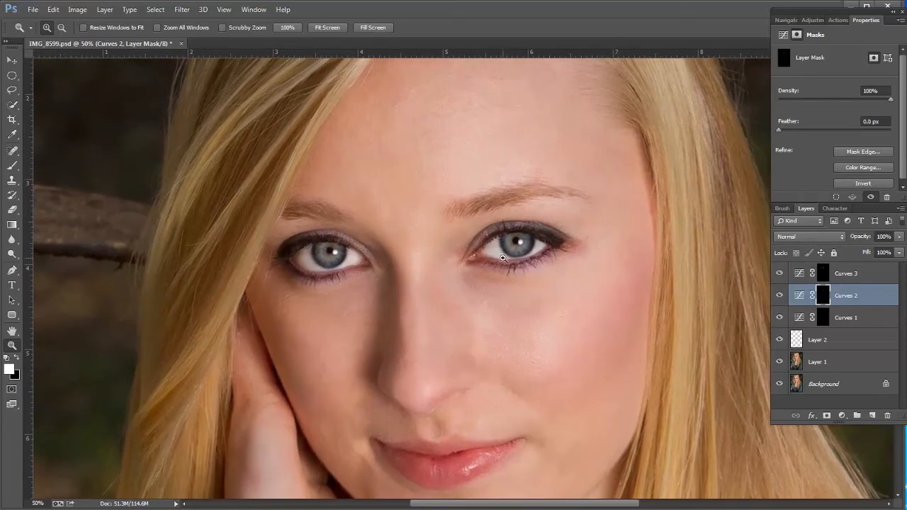
Outline the area around both eyes and eyebrows in red on a new layer above Curves 3, and delete that layer.
{"action": "left_click", "coordinate": [879, 275]}
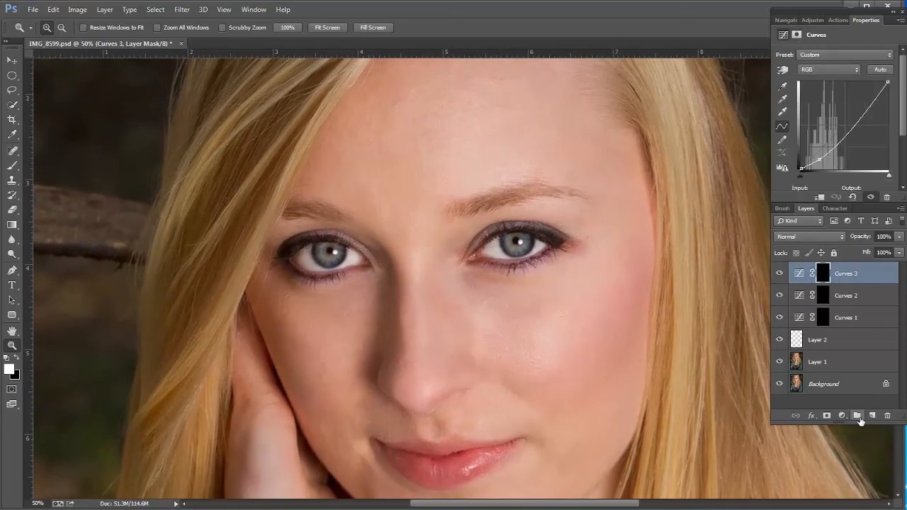
{"action": "left_click", "coordinate": [871, 416]}
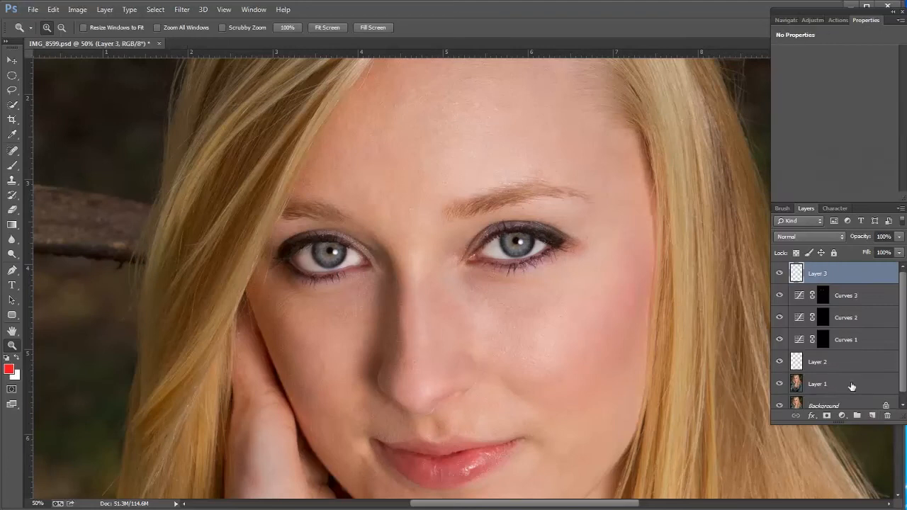
{"action": "key", "text": "b"}
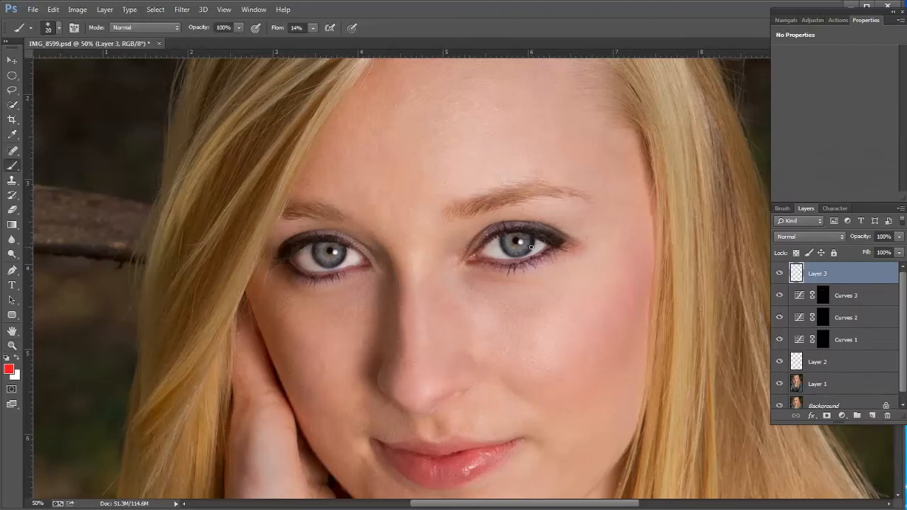
{"action": "mouse_move", "coordinate": [635, 230]}
{"action": "left_mouse_down"}
{"action": "mouse_move", "coordinate": [633, 204]}
{"action": "mouse_move", "coordinate": [539, 142]}
{"action": "mouse_move", "coordinate": [420, 187]}
{"action": "mouse_move", "coordinate": [330, 184]}
{"action": "left_mouse_up"}
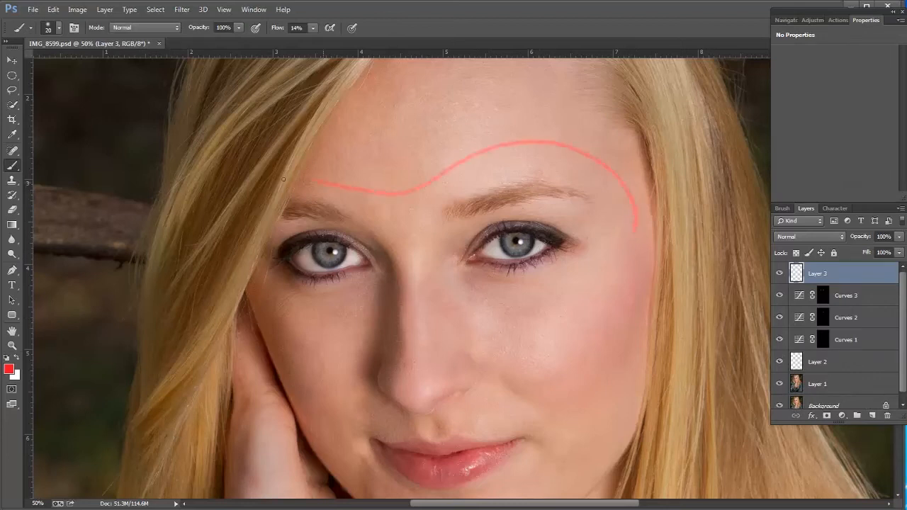
{"action": "mouse_move", "coordinate": [279, 316]}
{"action": "left_mouse_down"}
{"action": "mouse_move", "coordinate": [359, 307]}
{"action": "mouse_move", "coordinate": [544, 314]}
{"action": "mouse_move", "coordinate": [617, 269]}
{"action": "mouse_move", "coordinate": [637, 193]}
{"action": "left_mouse_up"}
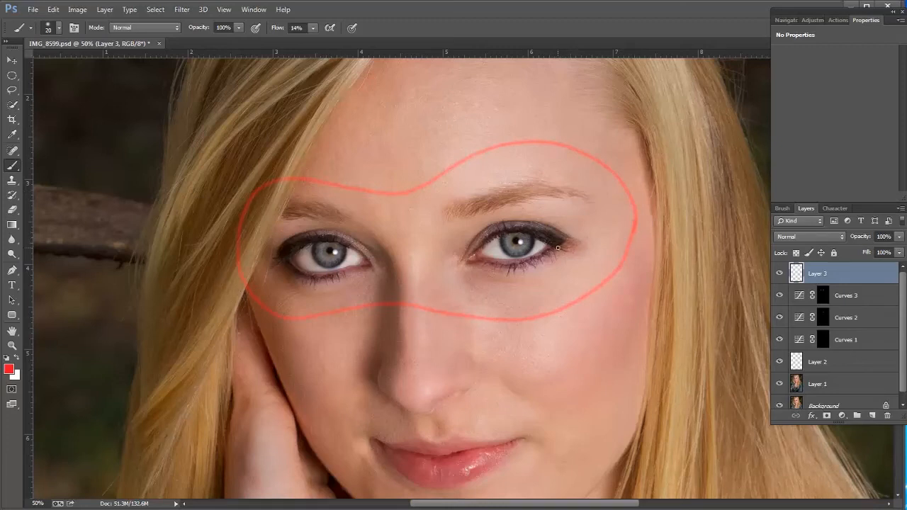
{"action": "key", "text": "Delete"}
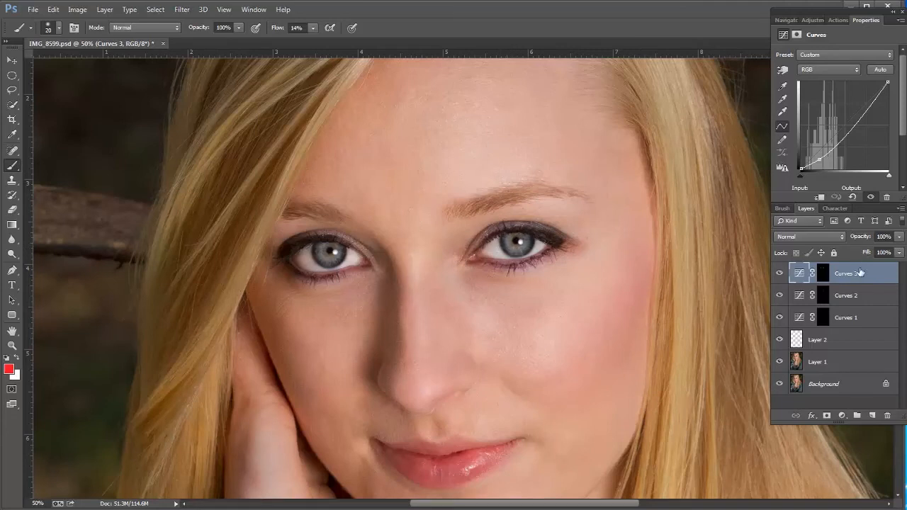
Add a fourth Curves adjustment and brighten the skin tone sampled just above the subject's left eyebrow.
{"action": "left_click", "coordinate": [812, 20]}
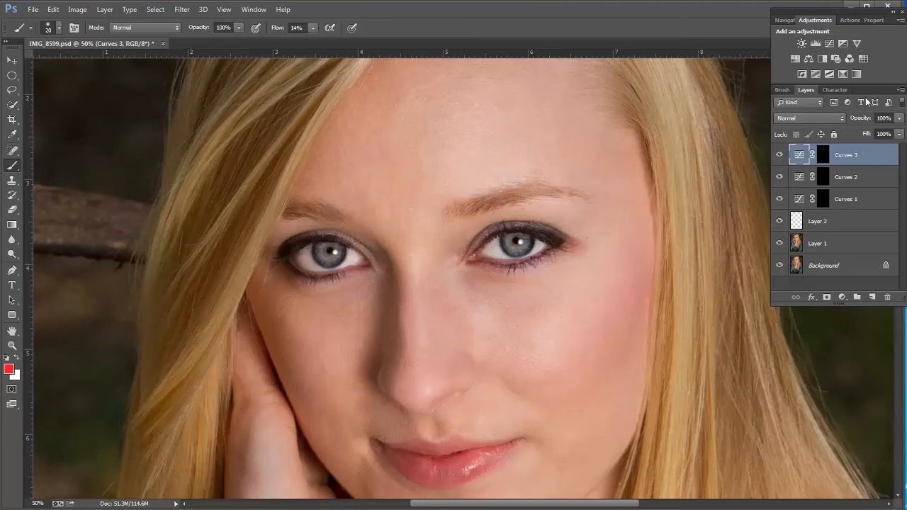
{"action": "left_click", "coordinate": [828, 43]}
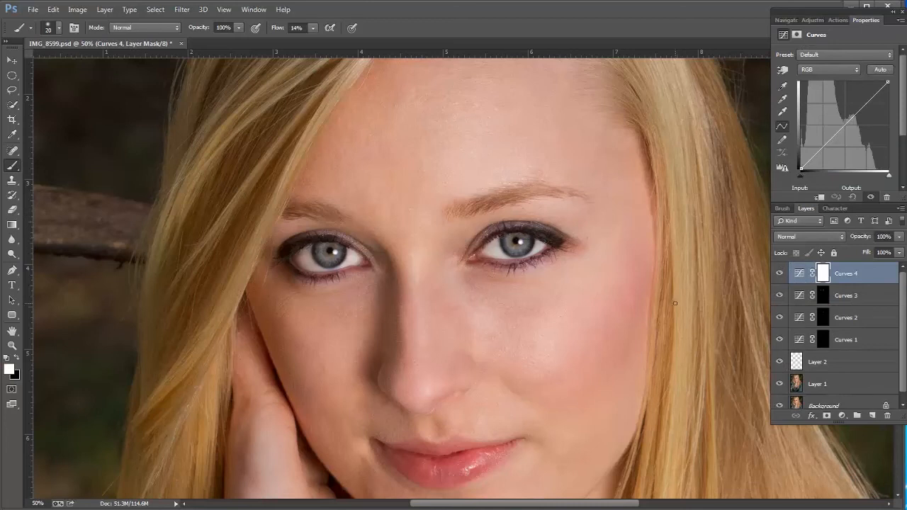
{"action": "left_click", "coordinate": [782, 69]}
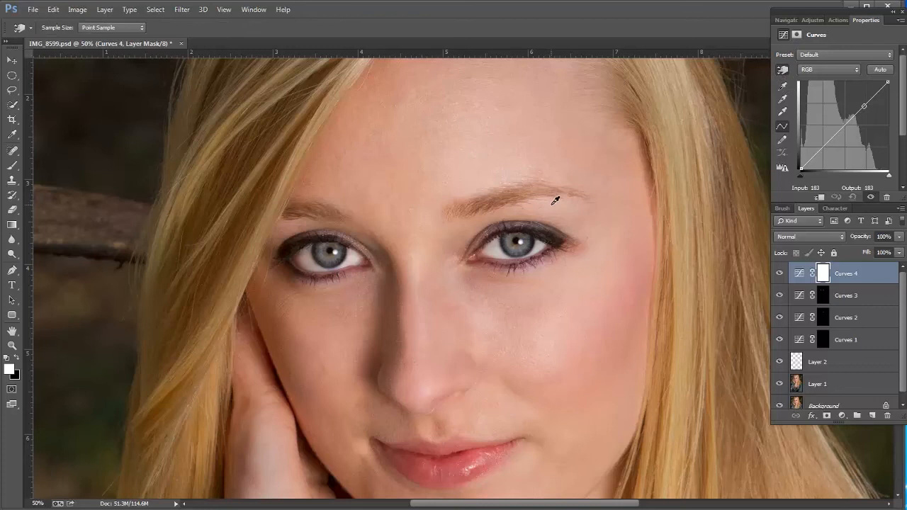
{"action": "left_click", "coordinate": [491, 174]}
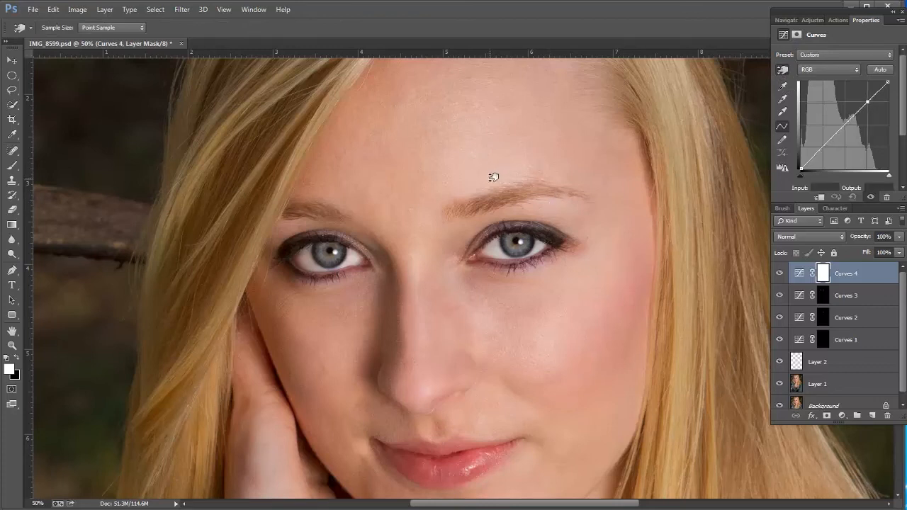
{"action": "left_click_drag", "start_coordinate": [493, 177], "coordinate": [494, 162]}
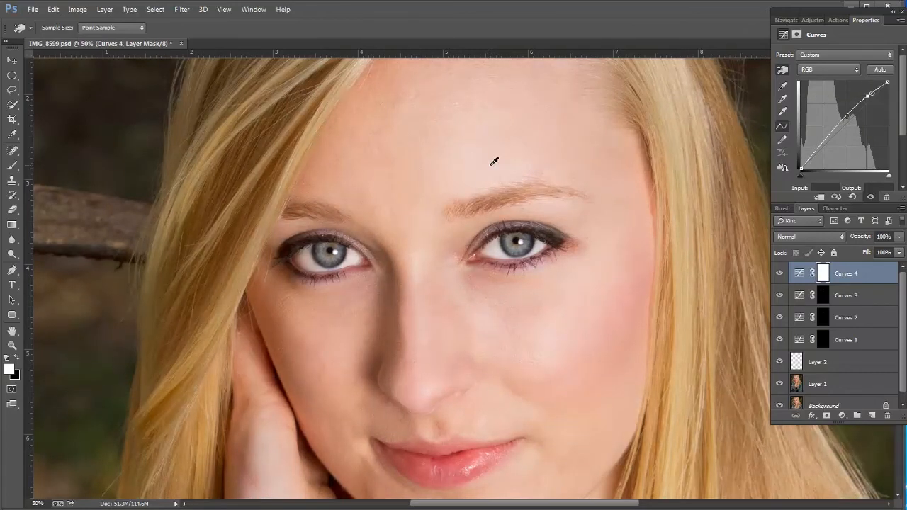
Invert the Curves 4 mask to black and set the brush flow to 7%.
{"action": "left_click", "coordinate": [821, 274]}
{"action": "key", "text": "b"}
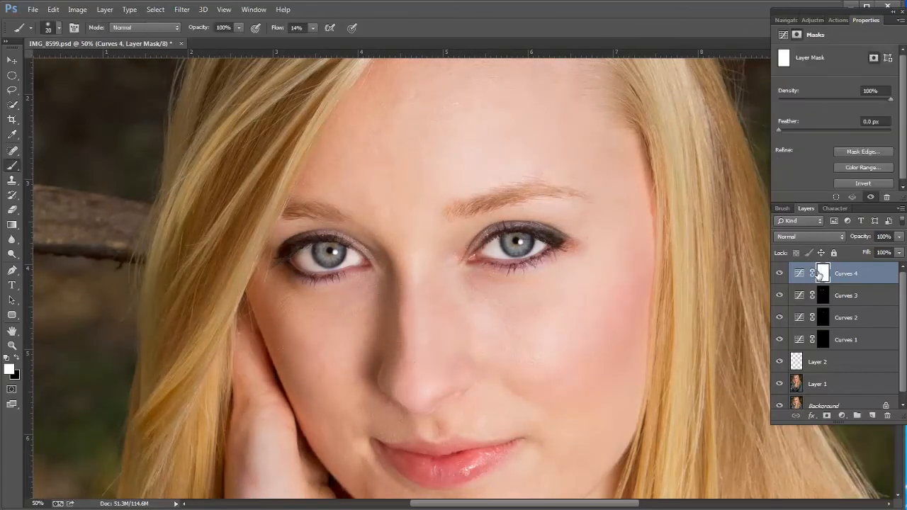
{"action": "key", "text": "ctrl+i"}
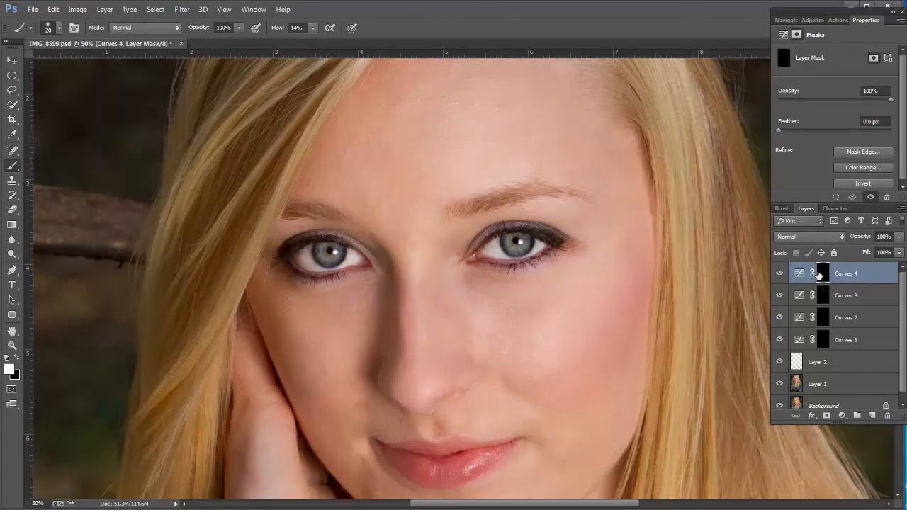
{"action": "left_click", "coordinate": [312, 28]}
{"action": "left_click_drag", "start_coordinate": [308, 38], "coordinate": [309, 39]}
Paint white on the Curves 4 mask beneath the subject's left eyebrow and around the eyes, reducing the brush from 70 px to 45 px.
{"action": "key", "text": "bracketright"}
{"action": "key", "text": "bracketright"}
{"action": "key", "text": "bracketright"}
{"action": "key", "text": "bracketright"}
{"action": "key", "text": "bracketright"}
{"action": "key", "text": "bracketright"}
{"action": "mouse_move", "coordinate": [566, 209]}
{"action": "left_mouse_down"}
{"action": "mouse_move", "coordinate": [514, 209]}
{"action": "mouse_move", "coordinate": [566, 212]}
{"action": "mouse_move", "coordinate": [538, 209]}
{"action": "left_mouse_up"}
{"action": "mouse_move", "coordinate": [572, 211]}
{"action": "left_mouse_down"}
{"action": "mouse_move", "coordinate": [511, 209]}
{"action": "mouse_move", "coordinate": [574, 212]}
{"action": "mouse_move", "coordinate": [551, 206]}
{"action": "mouse_move", "coordinate": [535, 207]}
{"action": "mouse_move", "coordinate": [571, 215]}
{"action": "mouse_move", "coordinate": [528, 213]}
{"action": "mouse_move", "coordinate": [579, 221]}
{"action": "mouse_move", "coordinate": [534, 204]}
{"action": "left_mouse_up"}
{"action": "key", "text": "bracketleft"}
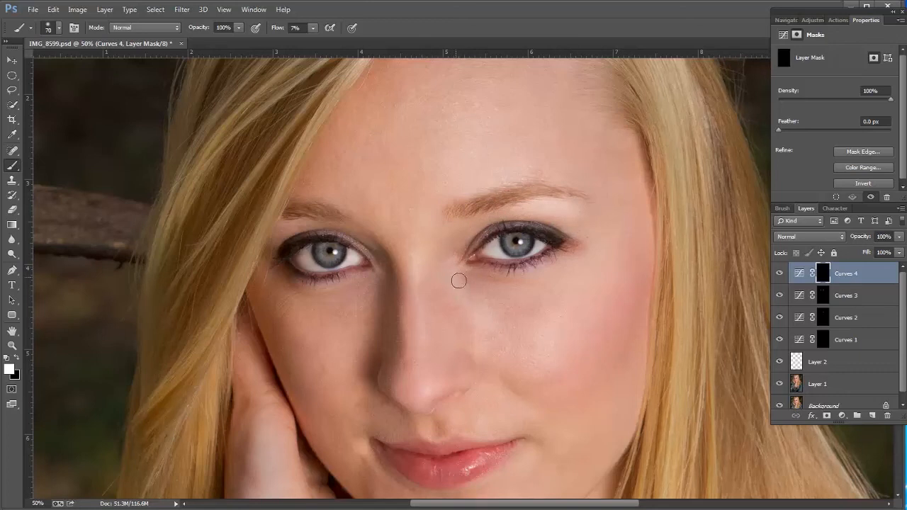
{"action": "key", "text": "bracketright"}
{"action": "key", "text": "bracketleft"}
{"action": "key", "text": "bracketleft"}
{"action": "key", "text": "bracketleft"}
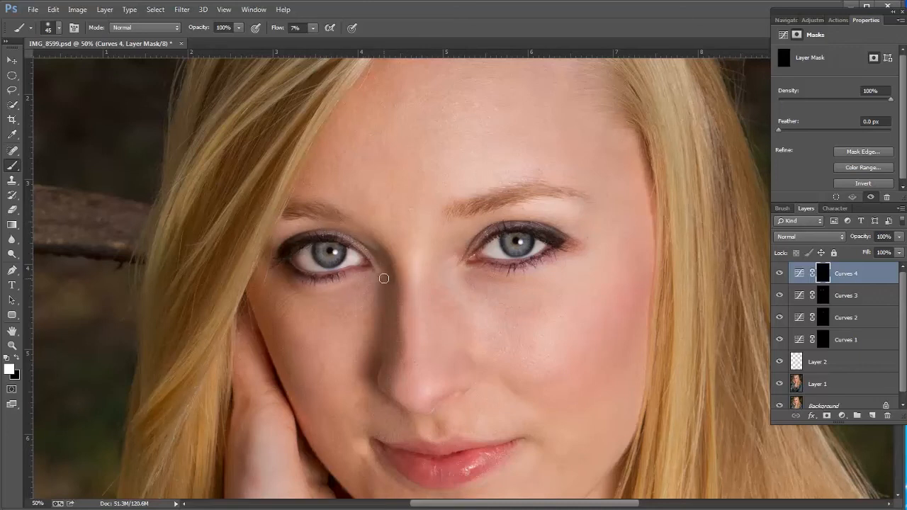
Paint white on the Curves 4 mask in the finer skin areas around the inner eye corners with a 25 px brush.
{"action": "key", "text": "z"}
{"action": "left_click", "coordinate": [376, 266]}
{"action": "left_click", "coordinate": [376, 268]}
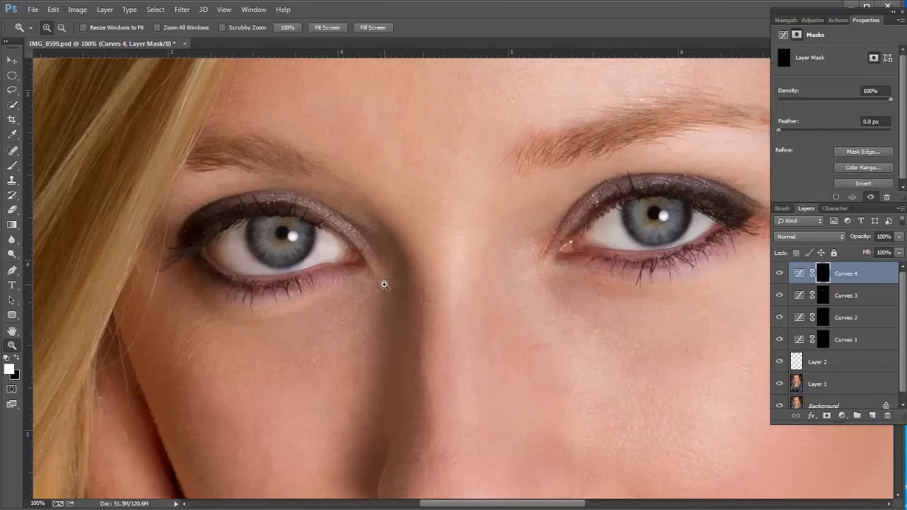
{"action": "key", "text": "b"}
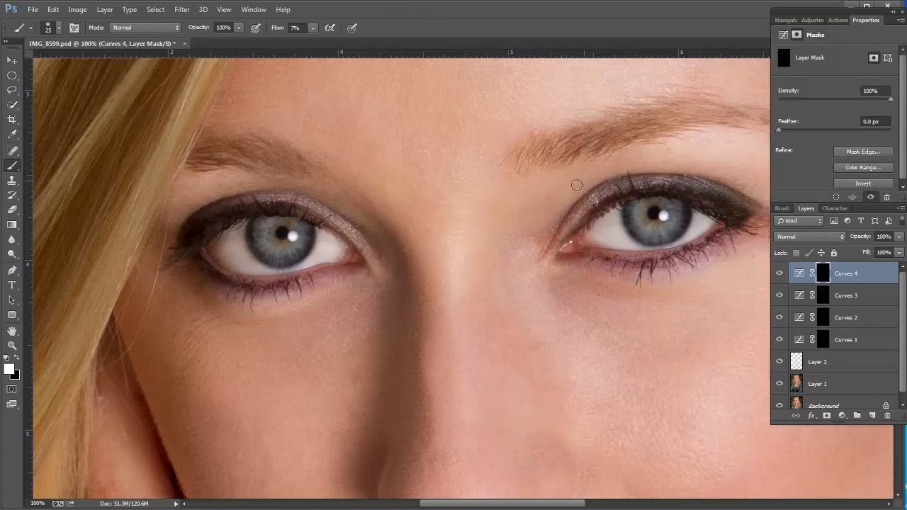
Compare the face with and without the Curves 4 adjustment.
{"action": "key", "text": "z"}
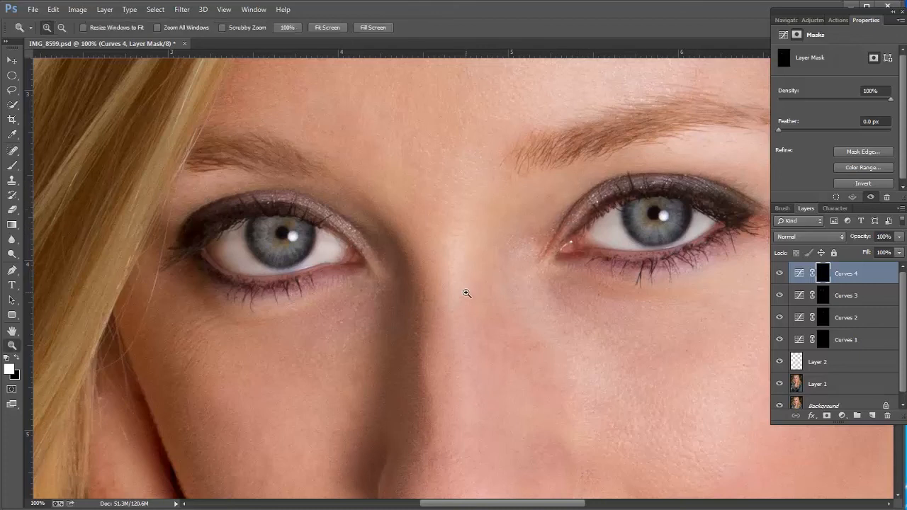
{"action": "left_click", "coordinate": [458, 291], "text": "alt"}
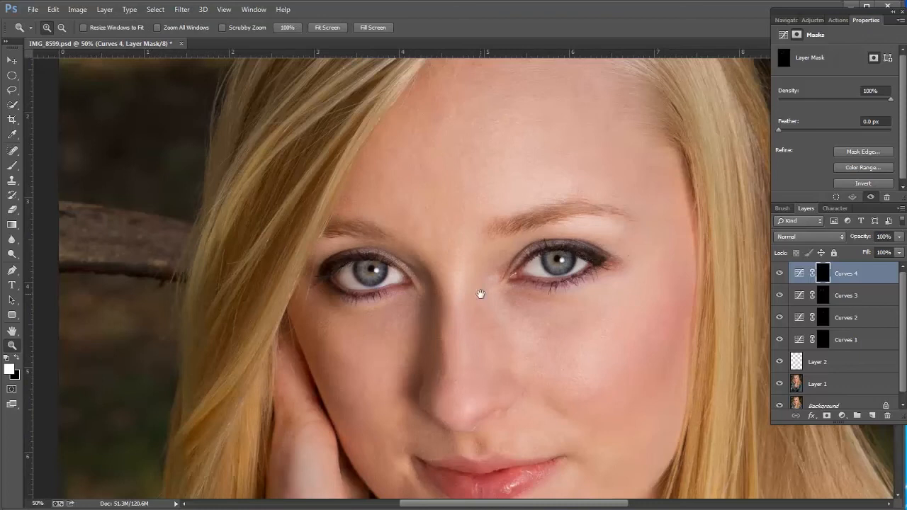
{"action": "left_click_drag", "start_coordinate": [480, 295], "coordinate": [456, 248]}
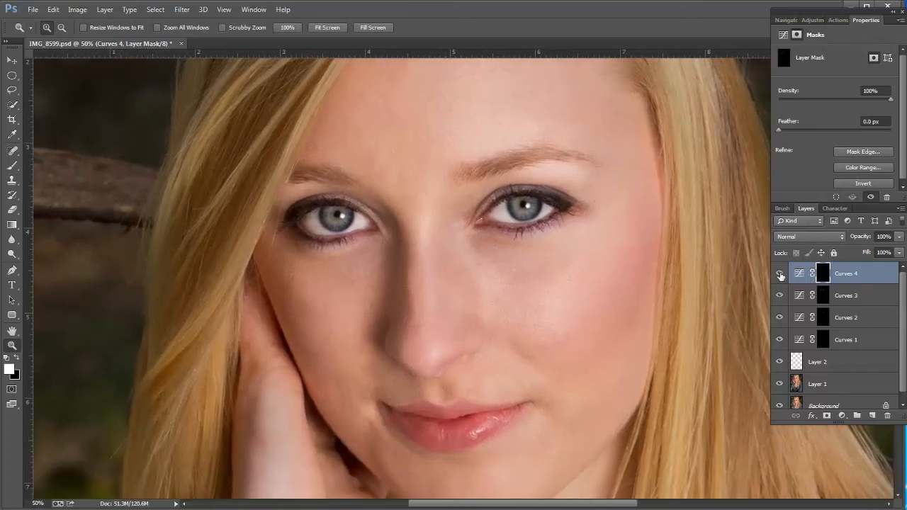
{"action": "left_click", "coordinate": [780, 274]}
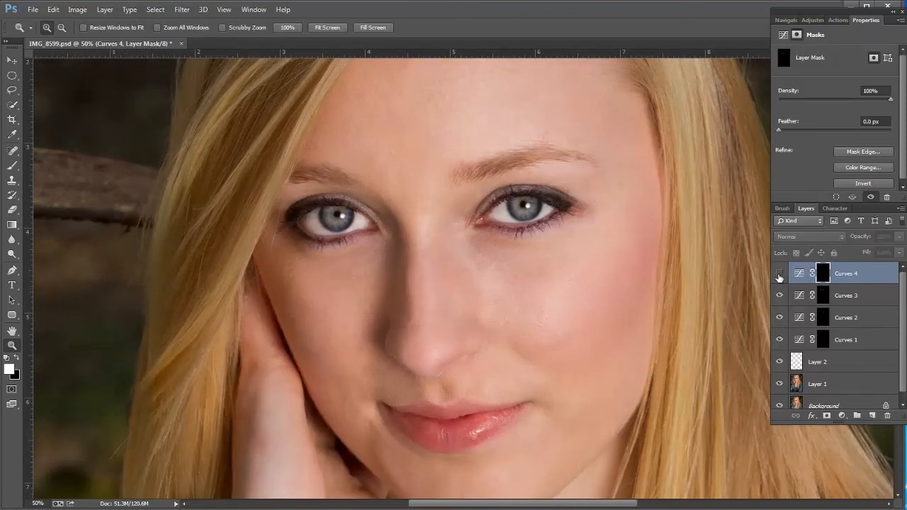
{"action": "left_click", "coordinate": [780, 275]}
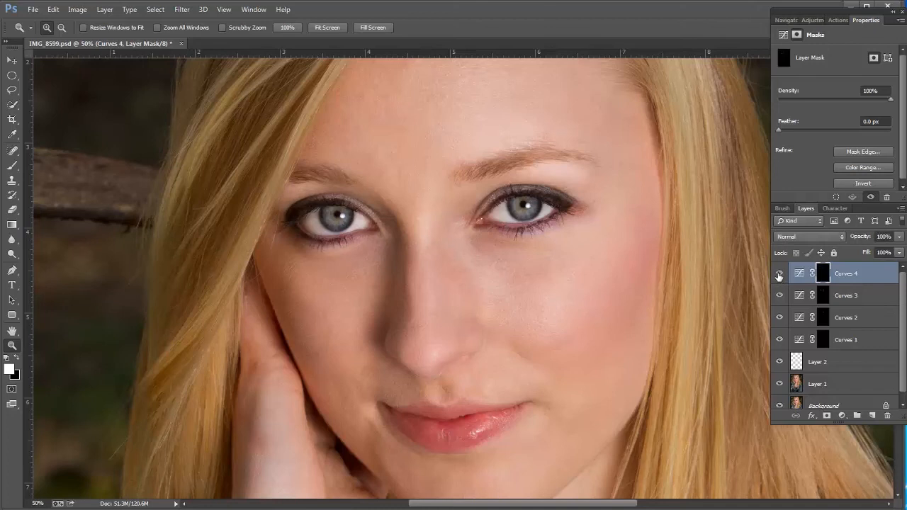
{"action": "left_click", "coordinate": [779, 274]}
{"action": "left_click", "coordinate": [779, 274]}
Add a new Curves adjustment layer and darken its RGB curve from the tone sampled on the subject's left upper eyelid.
{"action": "left_click", "coordinate": [813, 20]}
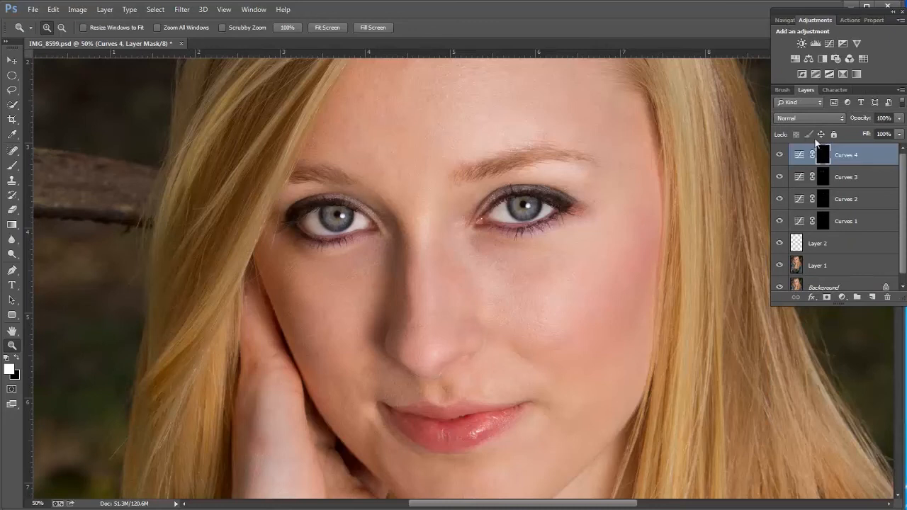
{"action": "left_click", "coordinate": [830, 45]}
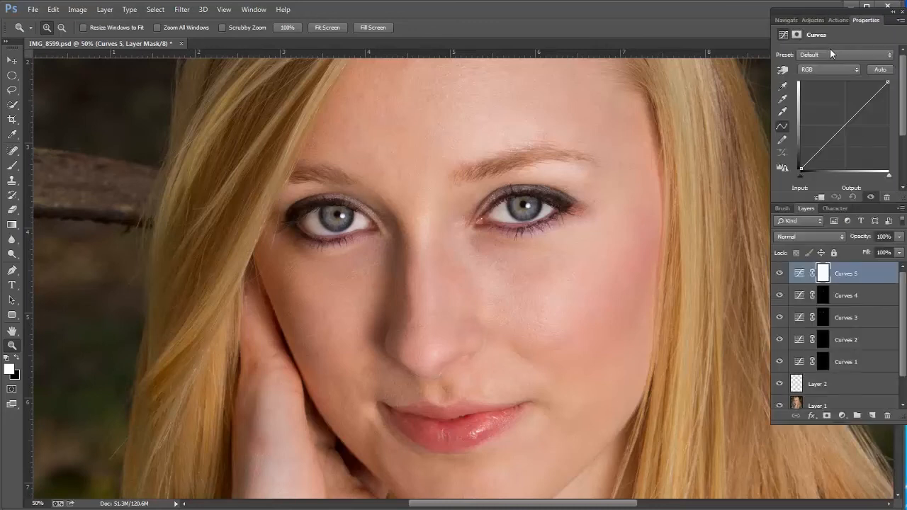
{"action": "left_click", "coordinate": [782, 71]}
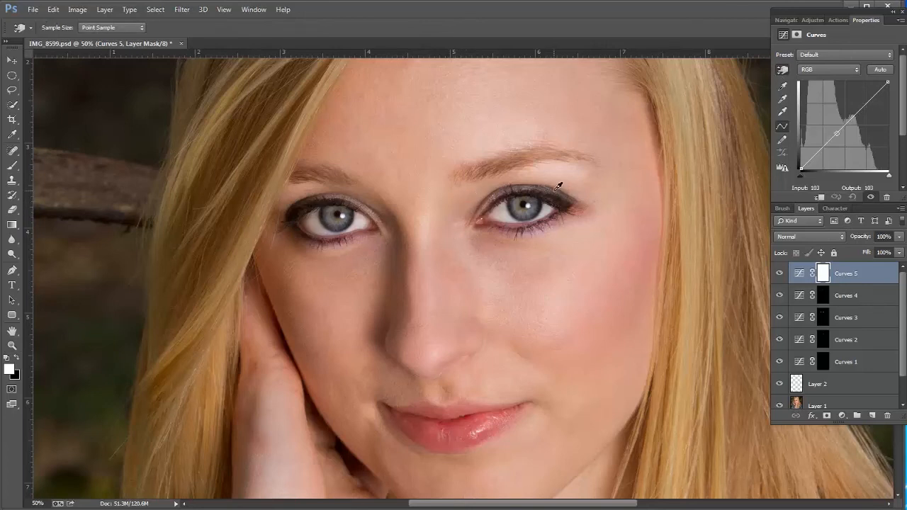
{"action": "left_click_drag", "start_coordinate": [558, 188], "coordinate": [557, 202]}
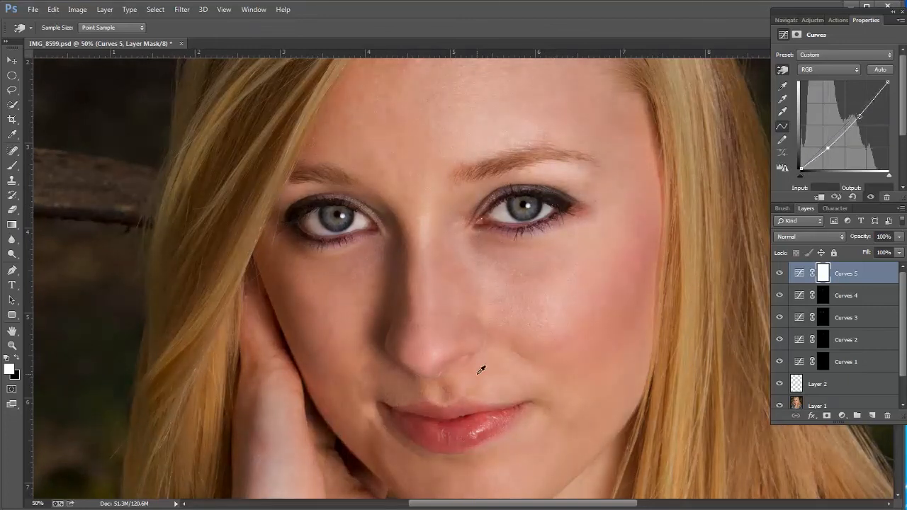
Invert the Curves 5 mask to black and ready the Brush tool with white at 7% flow.
{"action": "left_click", "coordinate": [820, 271]}
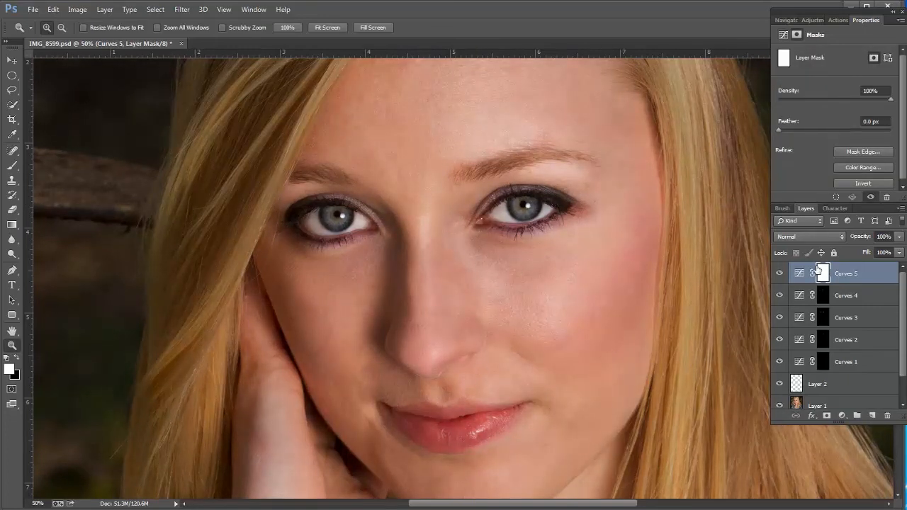
{"action": "key", "text": "ctrl+i"}
{"action": "key", "text": "b"}
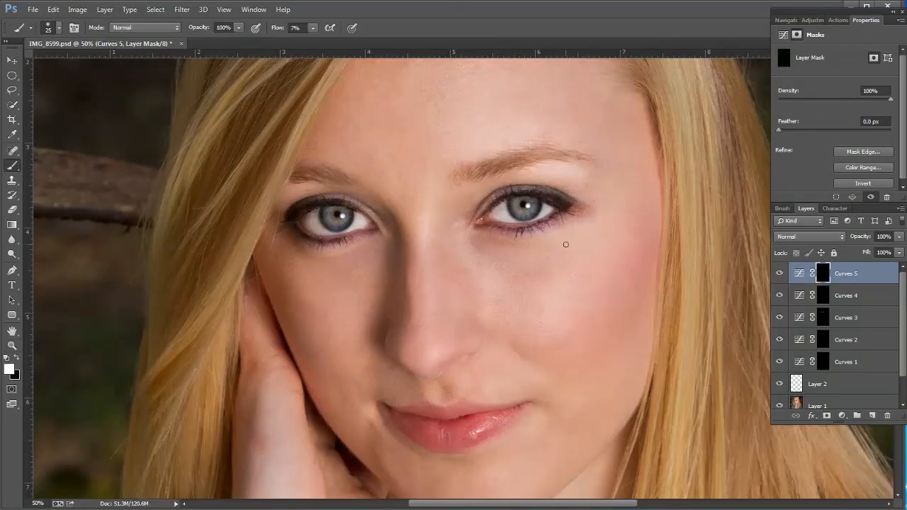
Paint white on the Curves 5 mask along both eyebrows to darken them, adjusting the brush size down to 30 px.
{"action": "key", "text": "bracketright"}
{"action": "key", "text": "bracketright"}
{"action": "key", "text": "bracketright"}
{"action": "key", "text": "bracketright"}
{"action": "key", "text": "bracketleft"}
{"action": "key", "text": "bracketleft"}
{"action": "key", "text": "bracketleft"}
{"action": "key", "text": "bracketleft"}
{"action": "key", "text": "bracketleft"}
{"action": "key", "text": "bracketleft"}
{"action": "key", "text": "bracketright"}
{"action": "key", "text": "bracketright"}
{"action": "key", "text": "bracketright"}
{"action": "key", "text": "bracketright"}
{"action": "key", "text": "bracketright"}
{"action": "key", "text": "bracketleft"}
{"action": "key", "text": "bracketleft"}
{"action": "key", "text": "bracketleft"}
{"action": "key", "text": "bracketleft"}
{"action": "left_click_drag", "start_coordinate": [465, 177], "coordinate": [510, 162]}
{"action": "mouse_move", "coordinate": [353, 180]}
{"action": "left_mouse_down"}
{"action": "mouse_move", "coordinate": [292, 175]}
{"action": "mouse_move", "coordinate": [335, 175]}
{"action": "left_mouse_up"}
{"action": "key", "text": "bracketleft"}
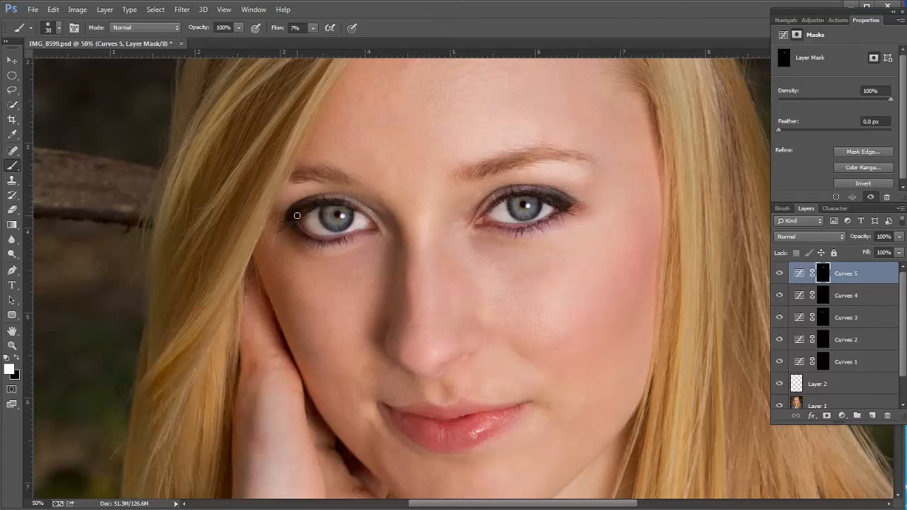
Continue darkening around the eyes on the Curves 5 mask, varying the brush size and finishing at 50 px.
{"action": "key", "text": "bracketright"}
{"action": "key", "text": "bracketright"}
{"action": "key", "text": "bracketleft"}
{"action": "key", "text": "bracketleft"}
{"action": "key", "text": "bracketleft"}
{"action": "key", "text": "bracketleft"}
{"action": "key", "text": "bracketright"}
{"action": "key", "text": "bracketright"}
{"action": "key", "text": "bracketright"}
{"action": "key", "text": "bracketright"}
{"action": "key", "text": "bracketright"}
{"action": "key", "text": "bracketleft"}
{"action": "key", "text": "bracketleft"}
Compare the portrait with and without the Curves 5 adjustment, both close up and at 25% zoom.
{"action": "left_click", "coordinate": [781, 275]}
{"action": "left_click", "coordinate": [781, 277]}
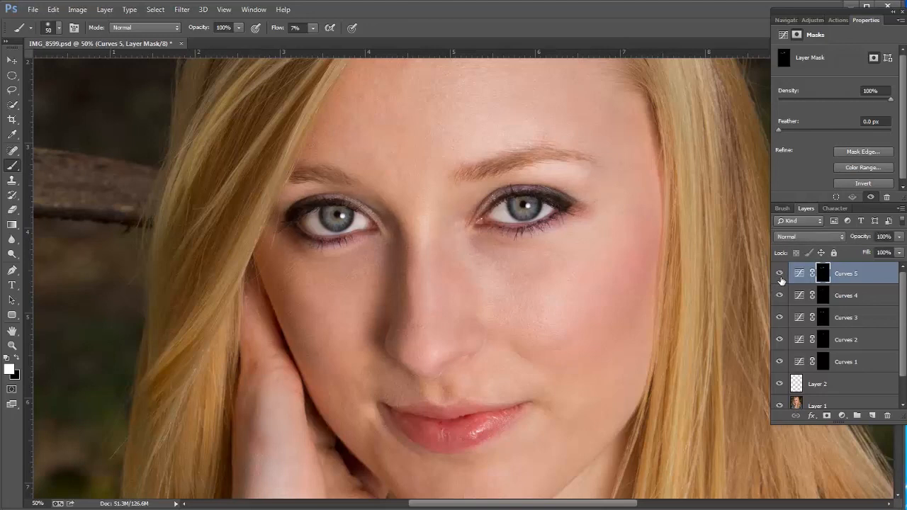
{"action": "left_click", "coordinate": [780, 275]}
{"action": "left_click", "coordinate": [779, 275]}
{"action": "left_click", "coordinate": [779, 275]}
{"action": "key", "text": "z"}
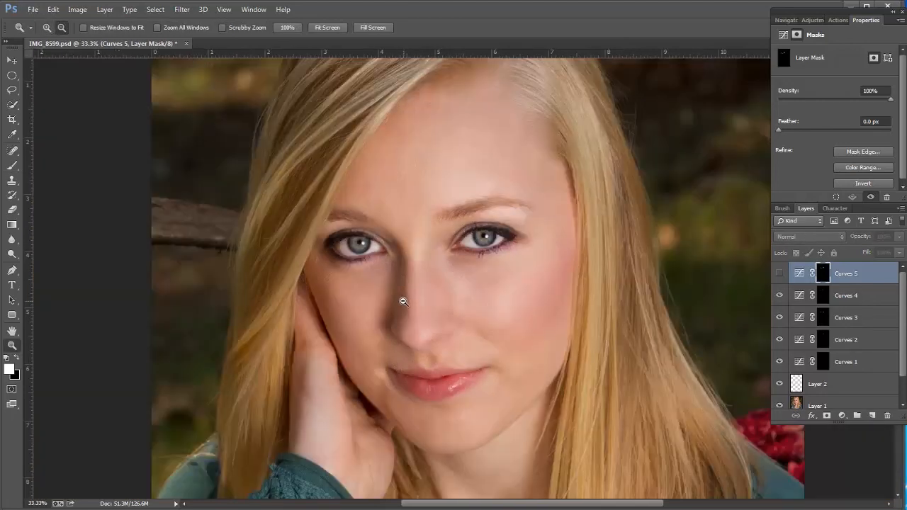
{"action": "left_click", "coordinate": [401, 303], "text": "alt"}
{"action": "left_click", "coordinate": [780, 275]}
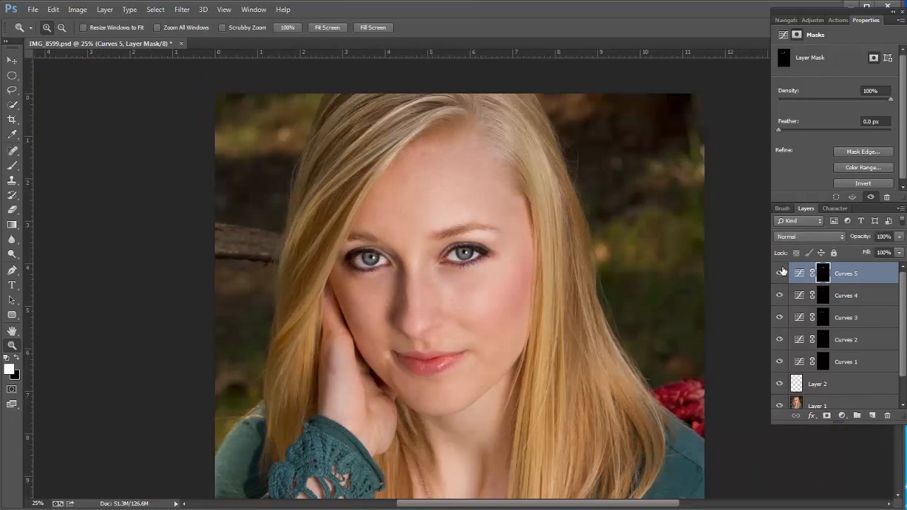
Compare the original Background layer alone with the full retouched layer stack.
{"action": "left_click_drag", "start_coordinate": [903, 339], "coordinate": [899, 363]}
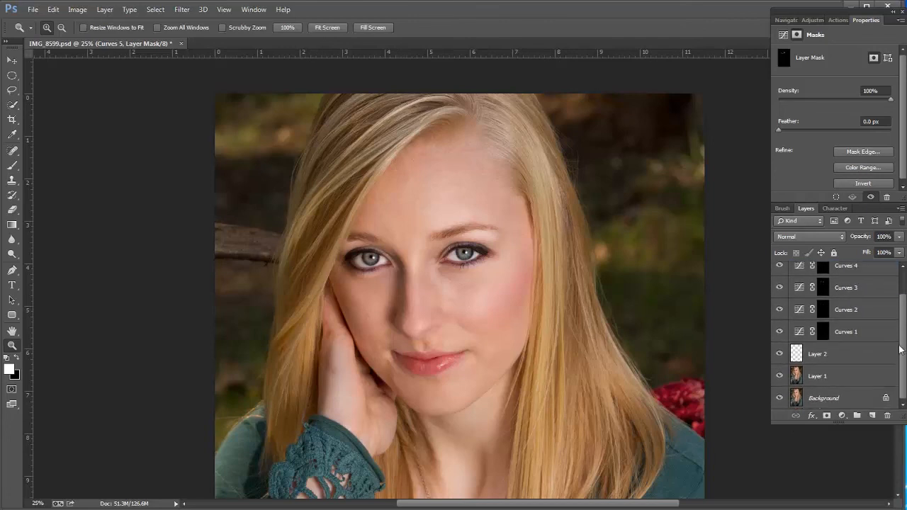
{"action": "left_click", "coordinate": [404, 297]}
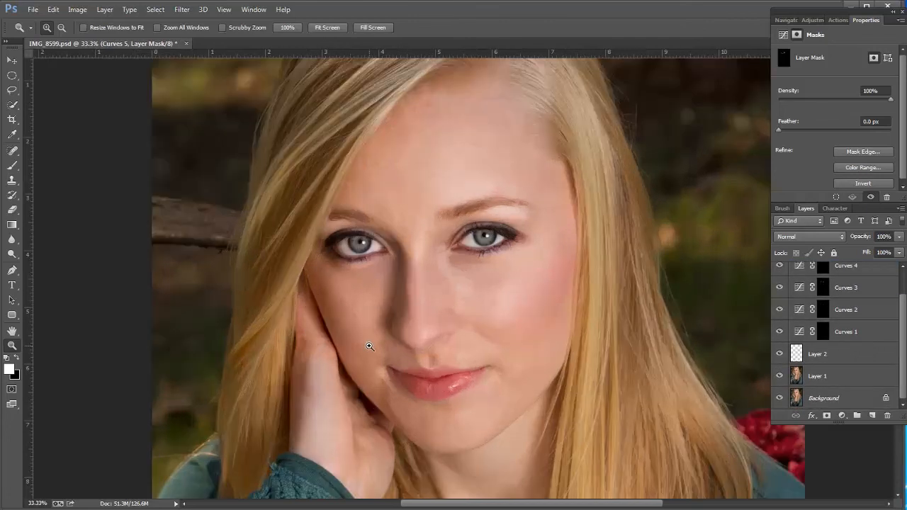
{"action": "left_click", "coordinate": [780, 399]}
{"action": "key", "text": "alt"}
{"action": "left_click", "coordinate": [780, 399], "text": "alt"}
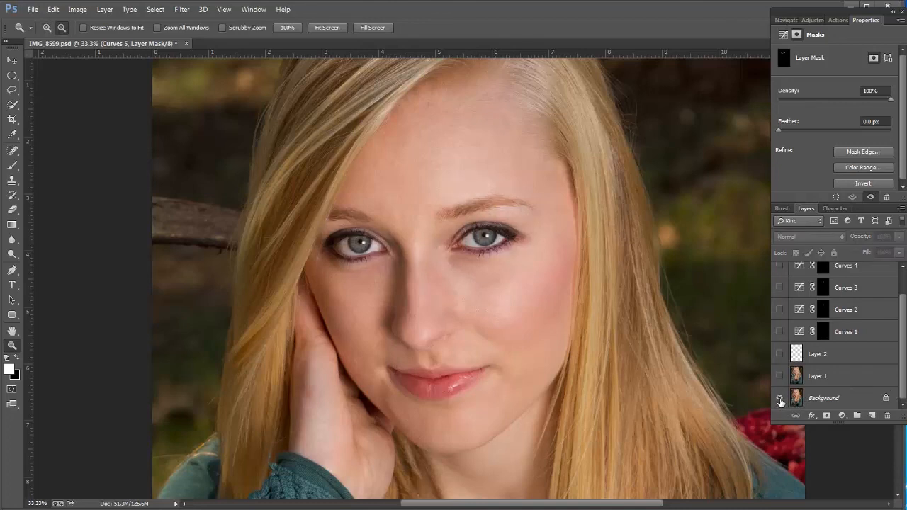
{"action": "left_click", "coordinate": [780, 400], "text": "alt"}
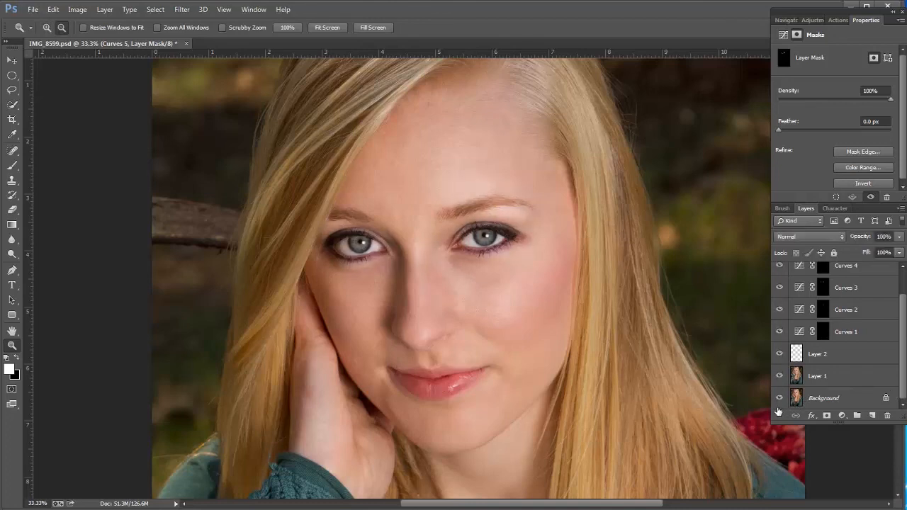
{"action": "left_click", "coordinate": [780, 400], "text": "alt"}
{"action": "left_click", "coordinate": [780, 402], "text": "alt"}
{"action": "left_click", "coordinate": [780, 402], "text": "alt"}
{"action": "left_click", "coordinate": [780, 403], "text": "alt"}
{"action": "left_click", "coordinate": [780, 403], "text": "alt"}
{"action": "left_click", "coordinate": [780, 405], "text": "alt"}
{"action": "left_click", "coordinate": [446, 278], "text": "alt"}
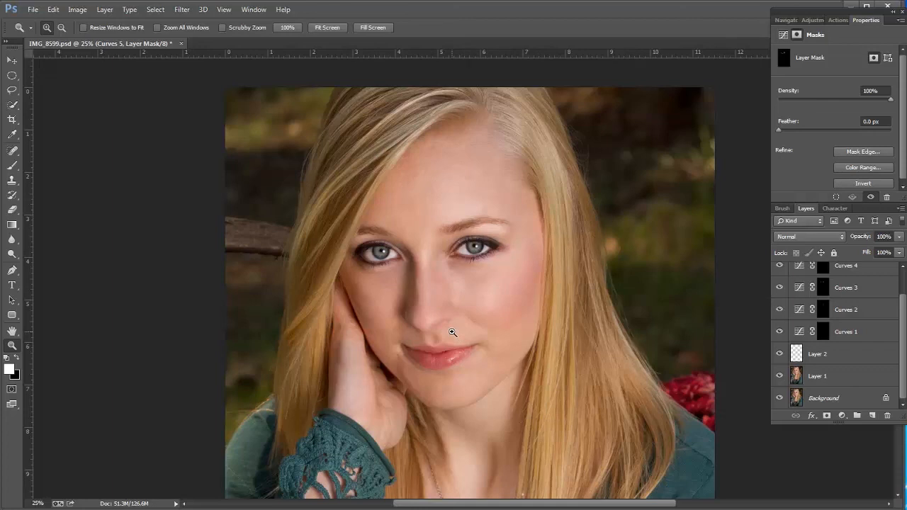
{"action": "left_click", "coordinate": [425, 270]}
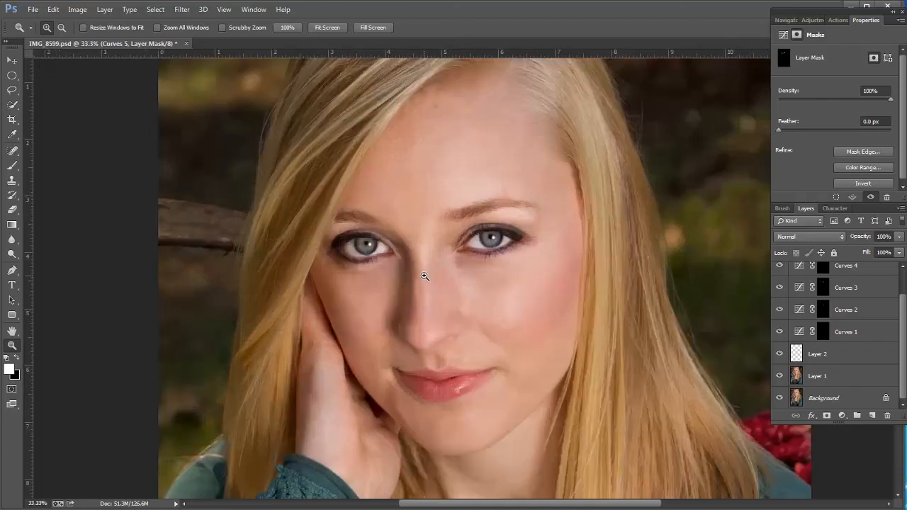